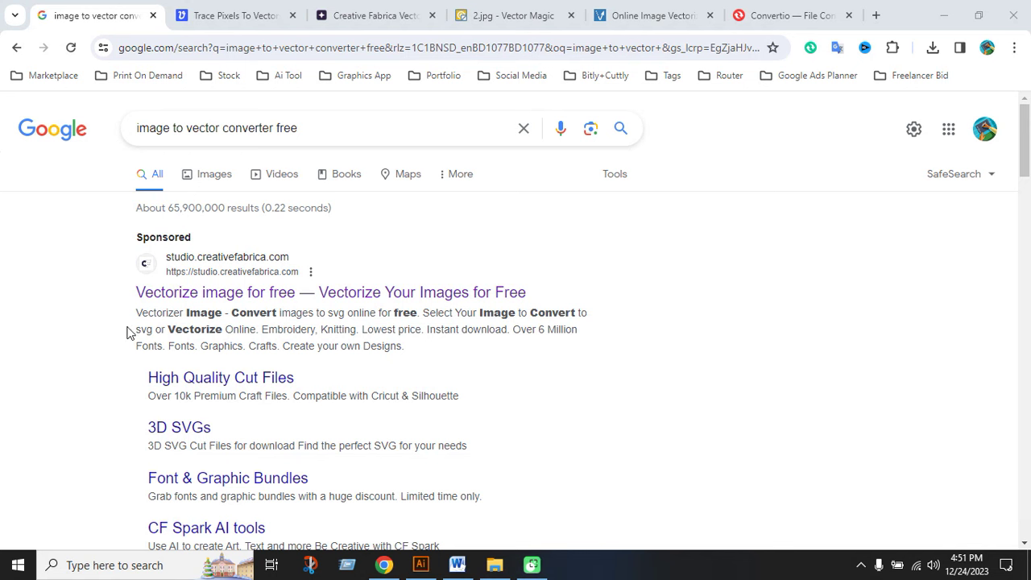
Browse the Google results for 'image to vector converter free' and go to Vectorizer.AI
left_click(317, 128)
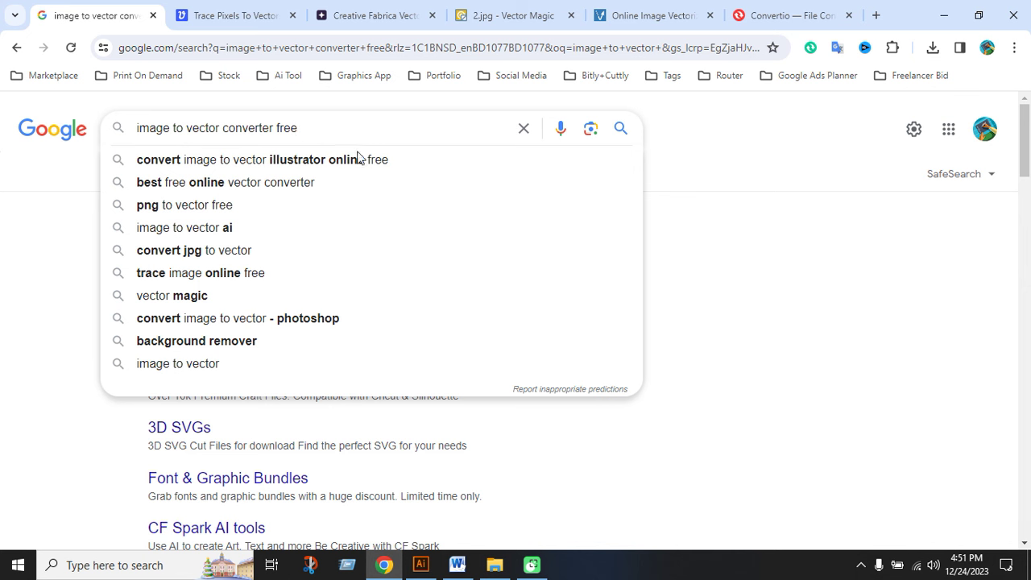
left_click(943, 294)
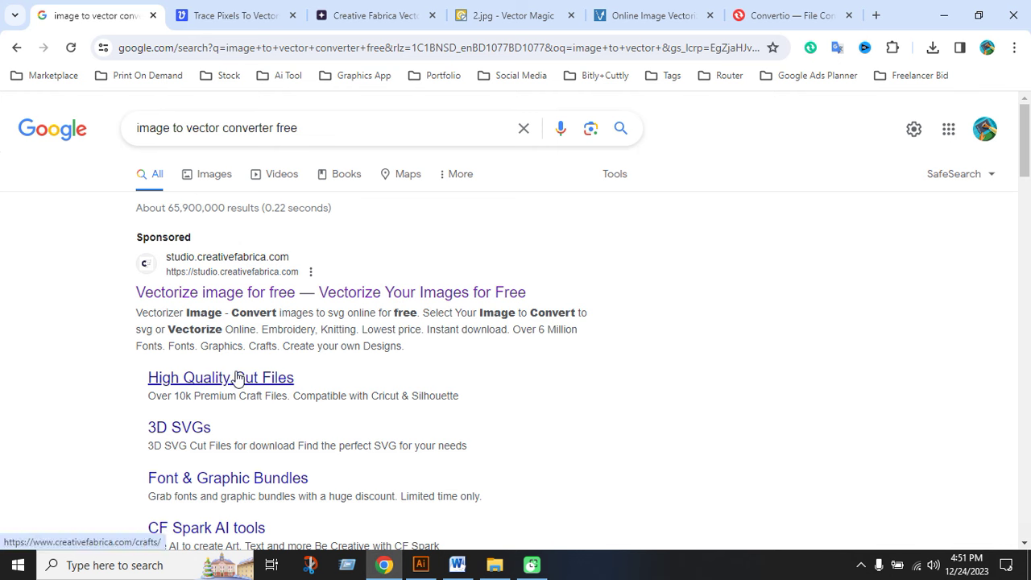
scroll(206, 386, "down", 2)
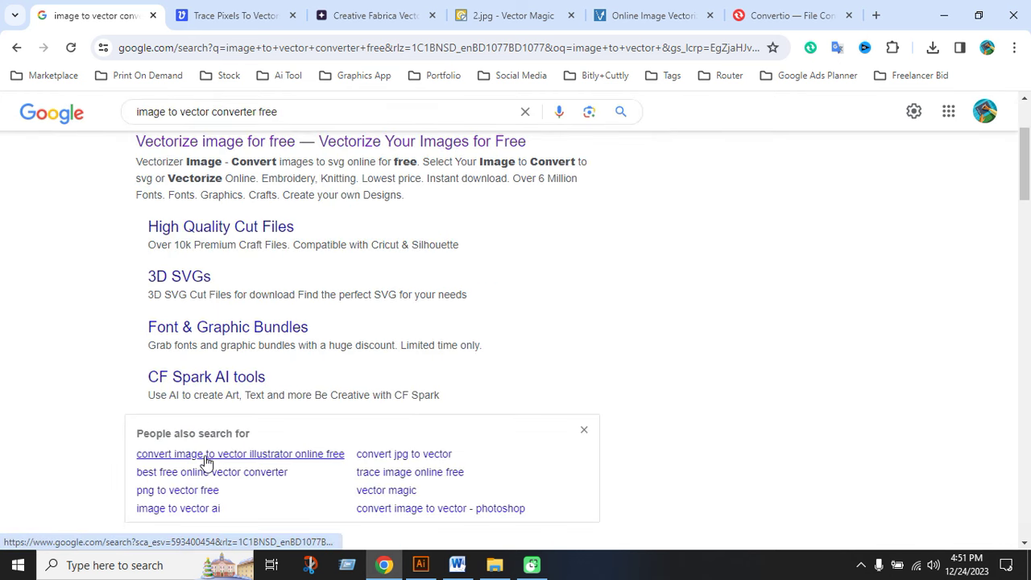
scroll(207, 460, "down", 2)
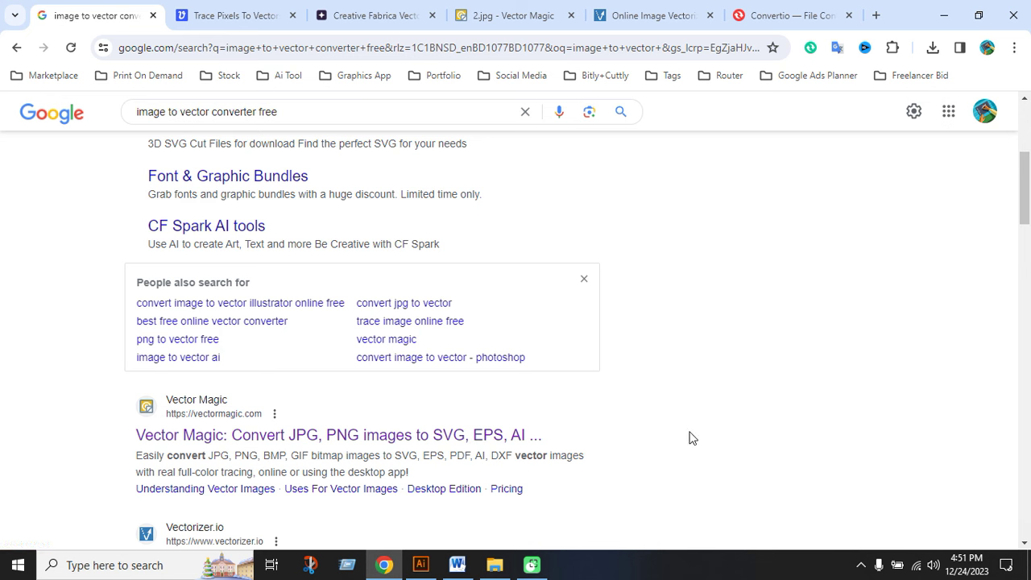
scroll(691, 438, "up", 3)
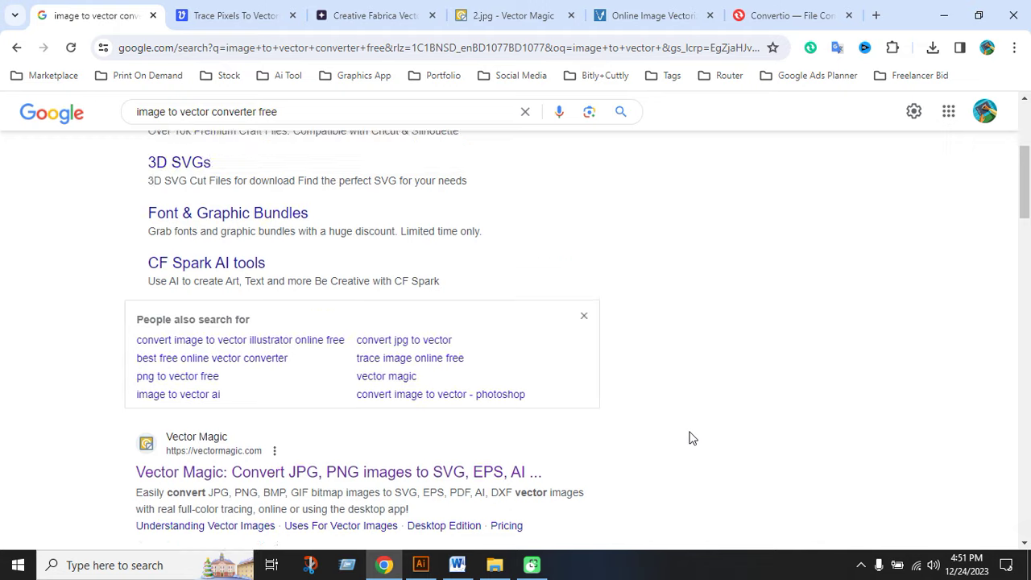
left_click(234, 16)
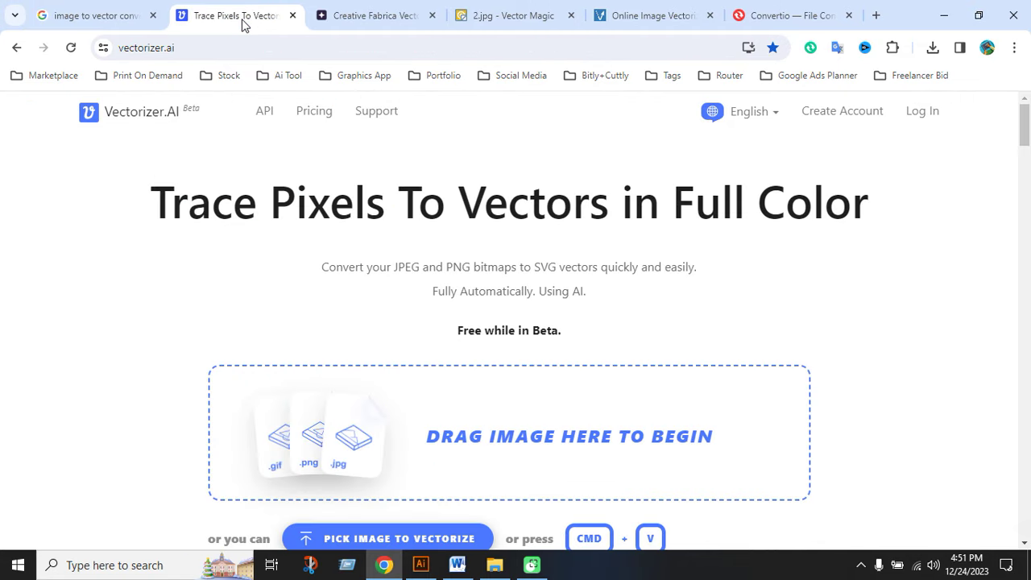
left_click(234, 49)
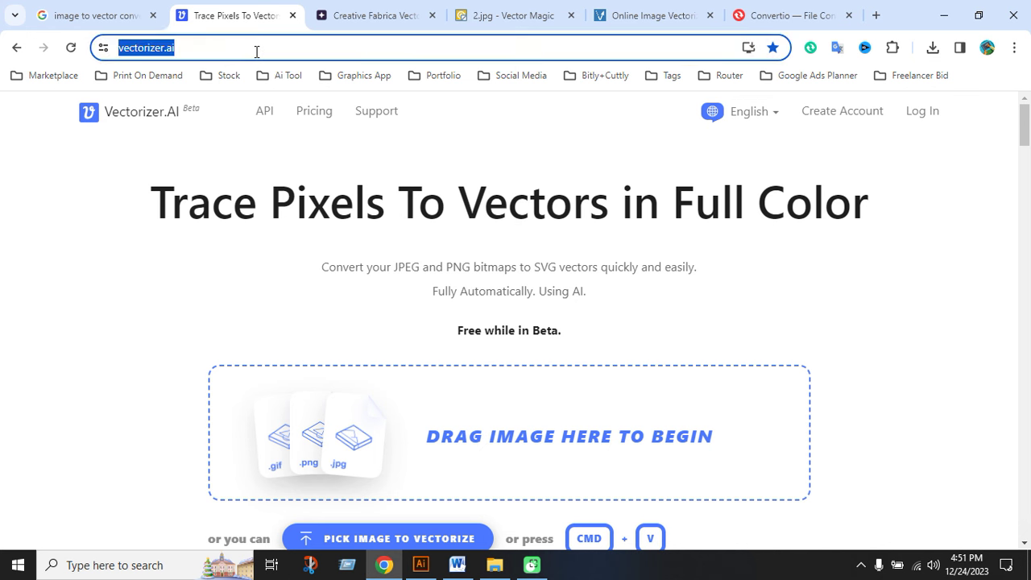
left_click(256, 51)
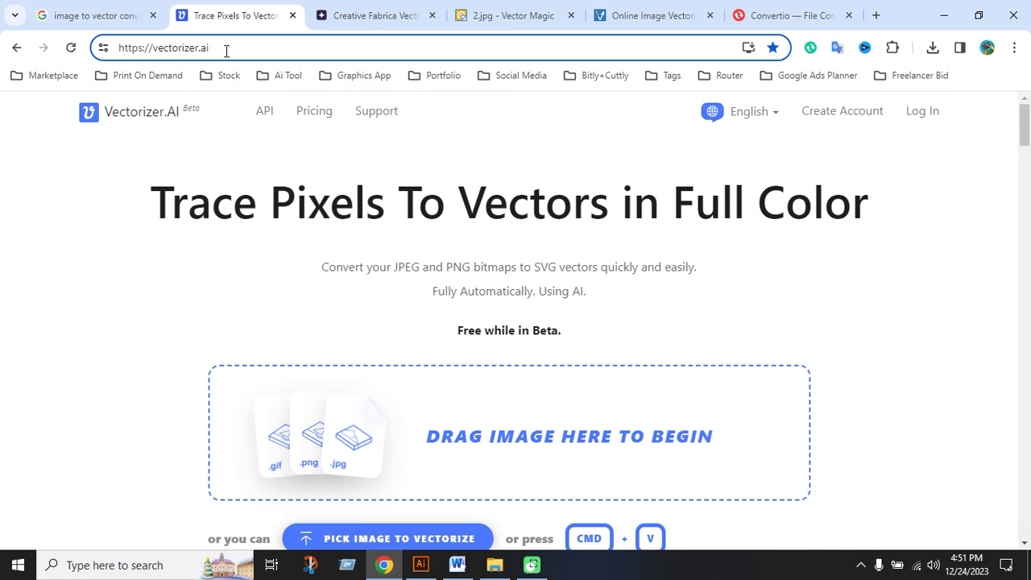
left_click(354, 20)
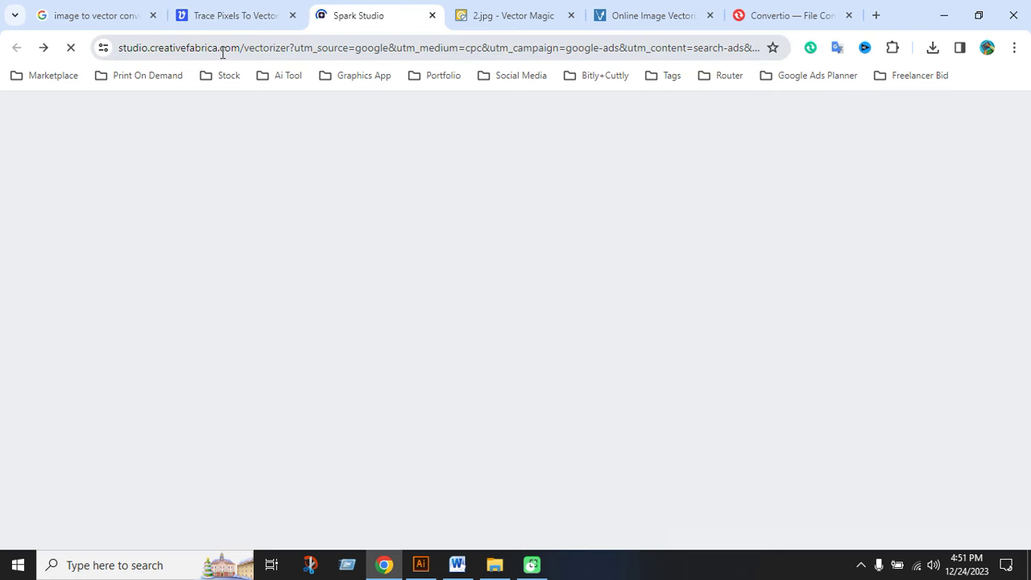
left_click(221, 49)
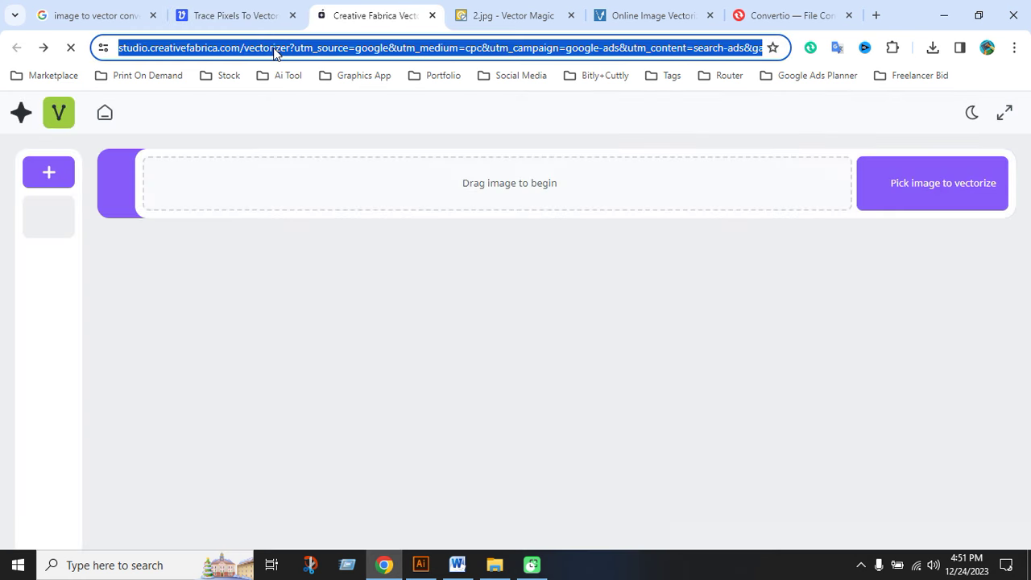
left_click(274, 50)
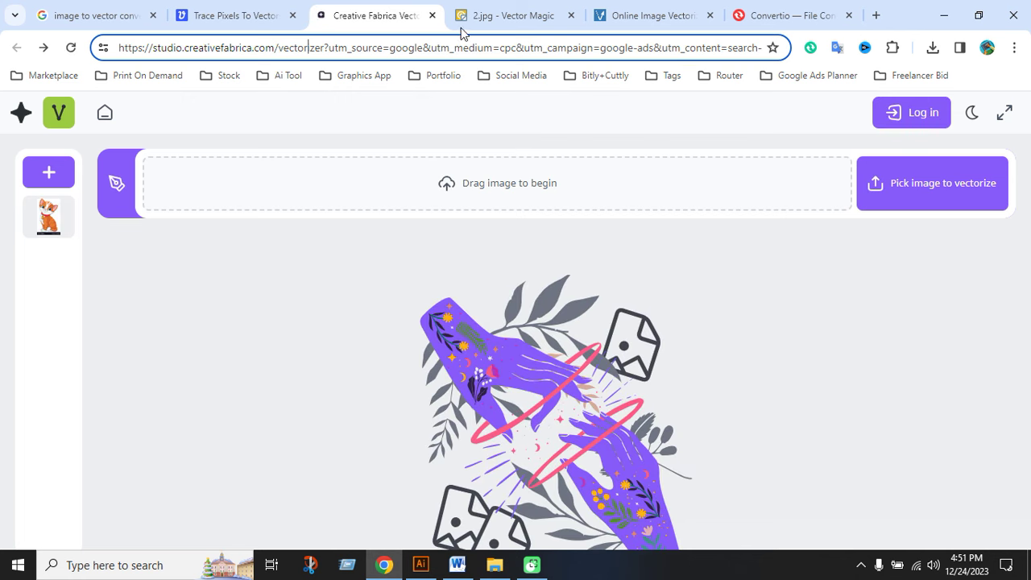
left_click(480, 21)
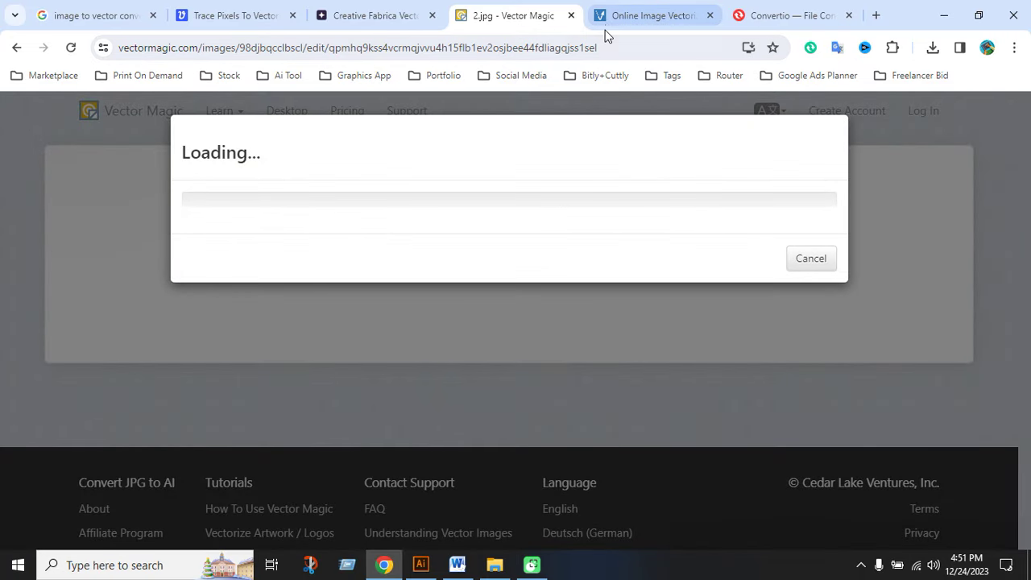
left_click(625, 21)
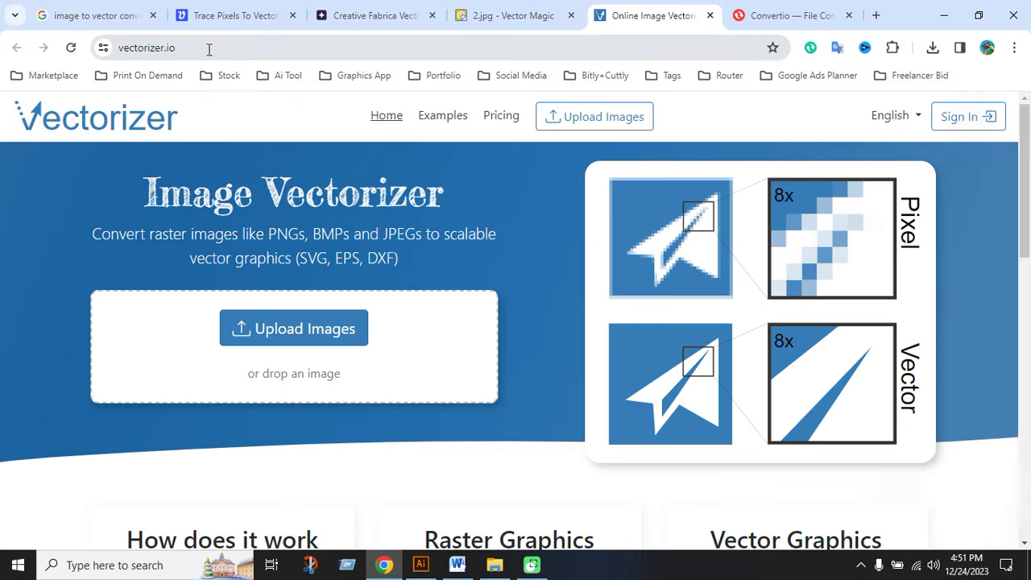
left_click(260, 49)
left_click(279, 51)
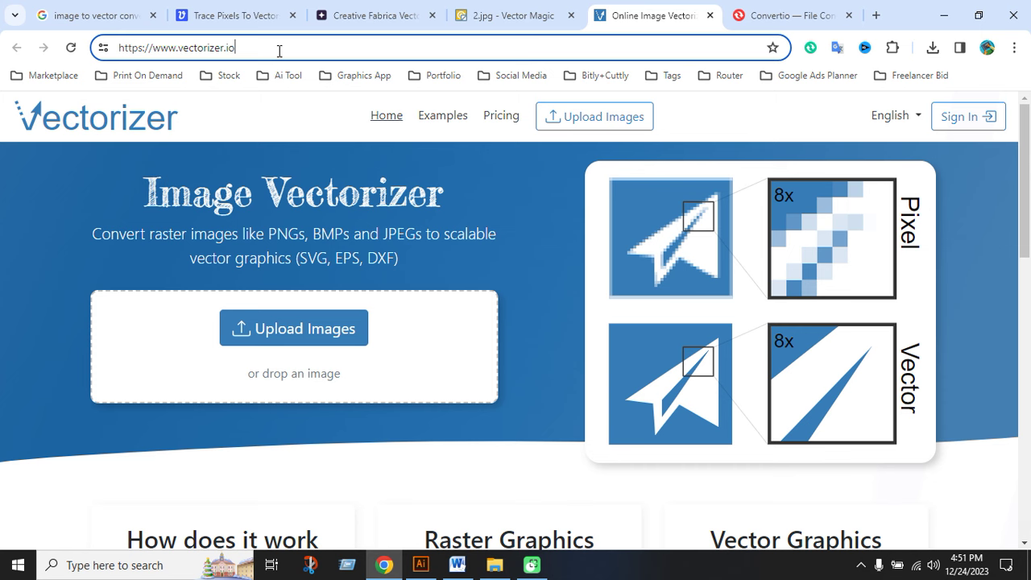
key("ctrl+Tab")
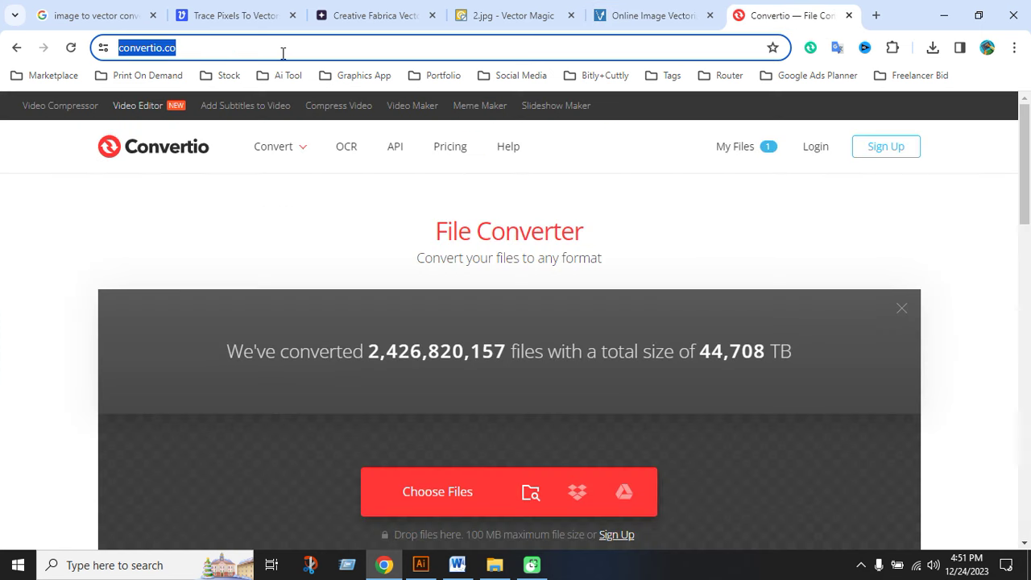
left_click(328, 54)
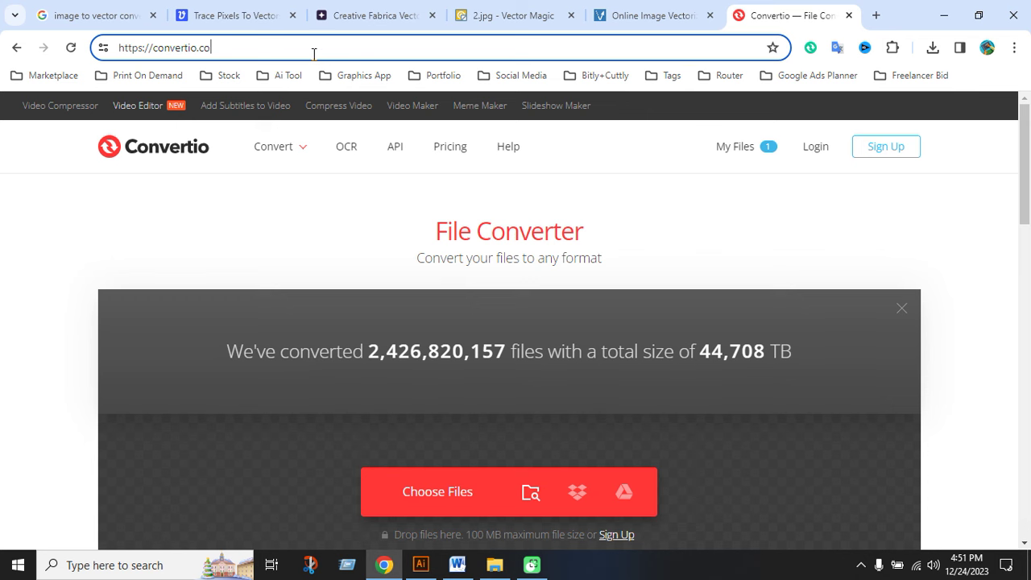
left_click(231, 15)
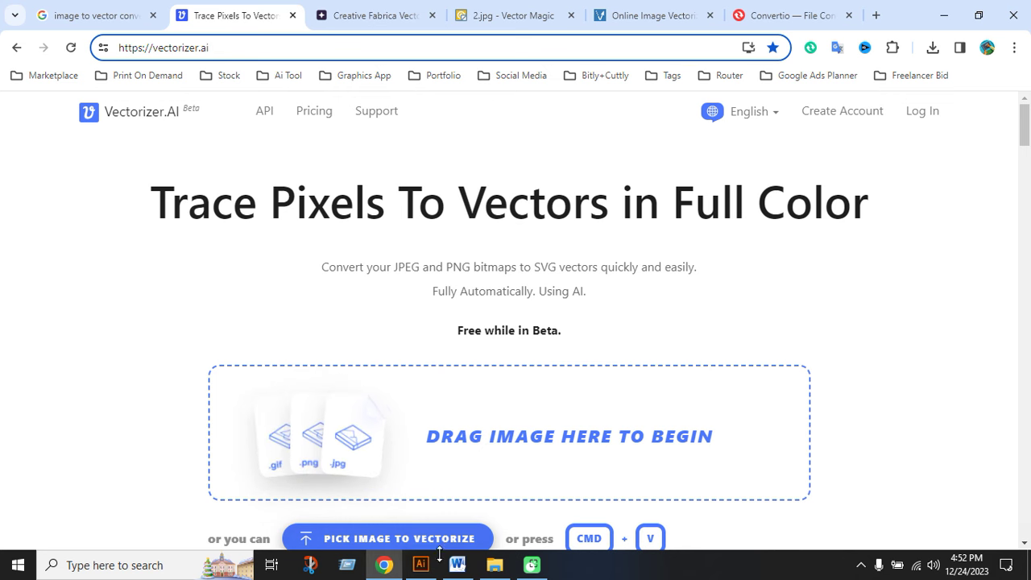
left_click(494, 565)
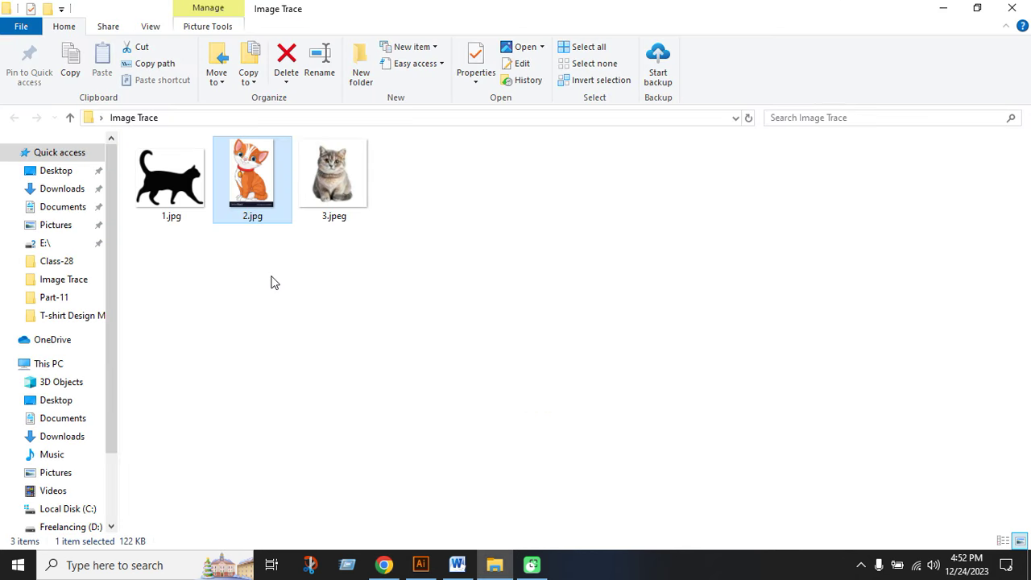
left_click(270, 282)
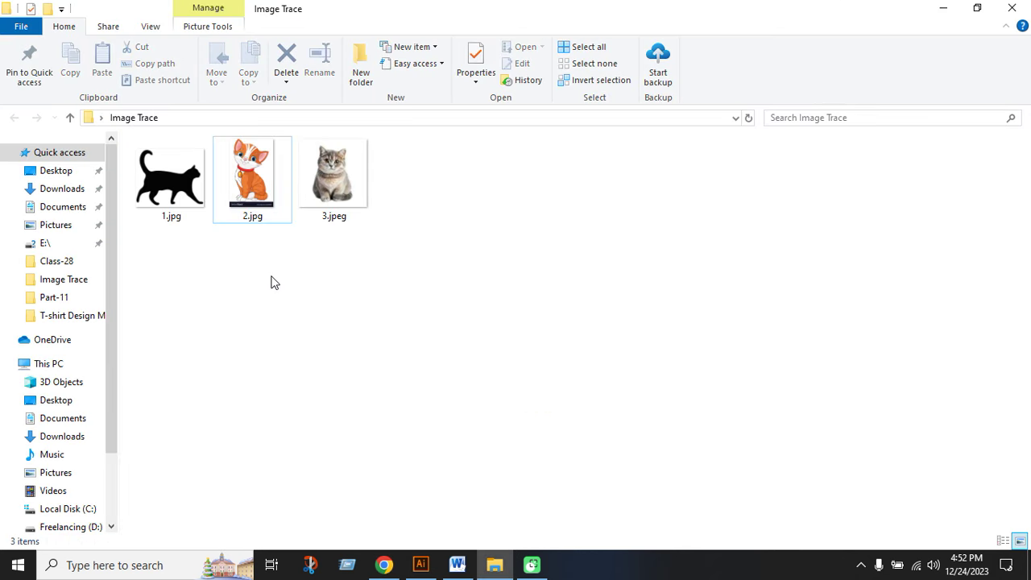
left_click(169, 200)
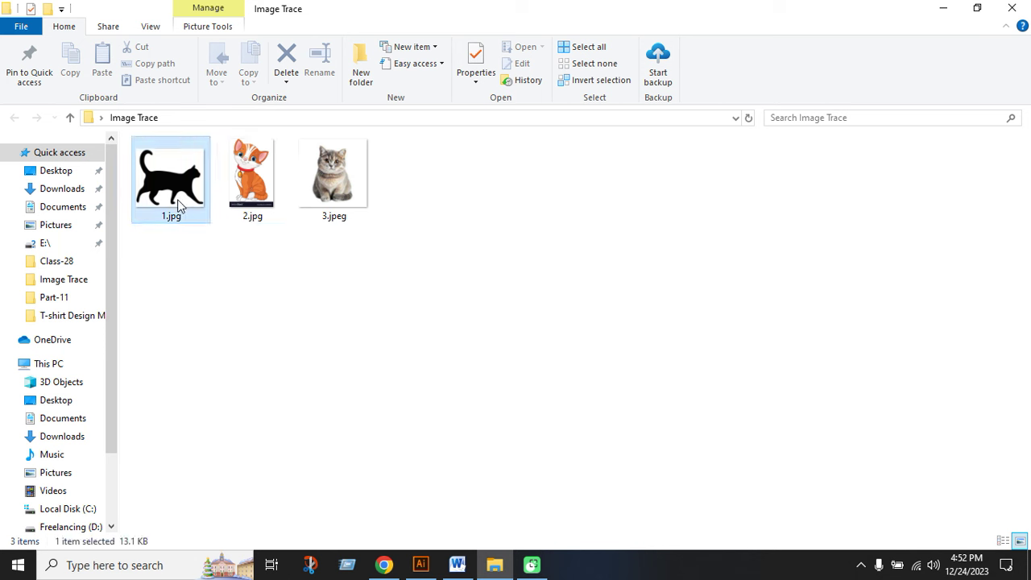
left_click(253, 225)
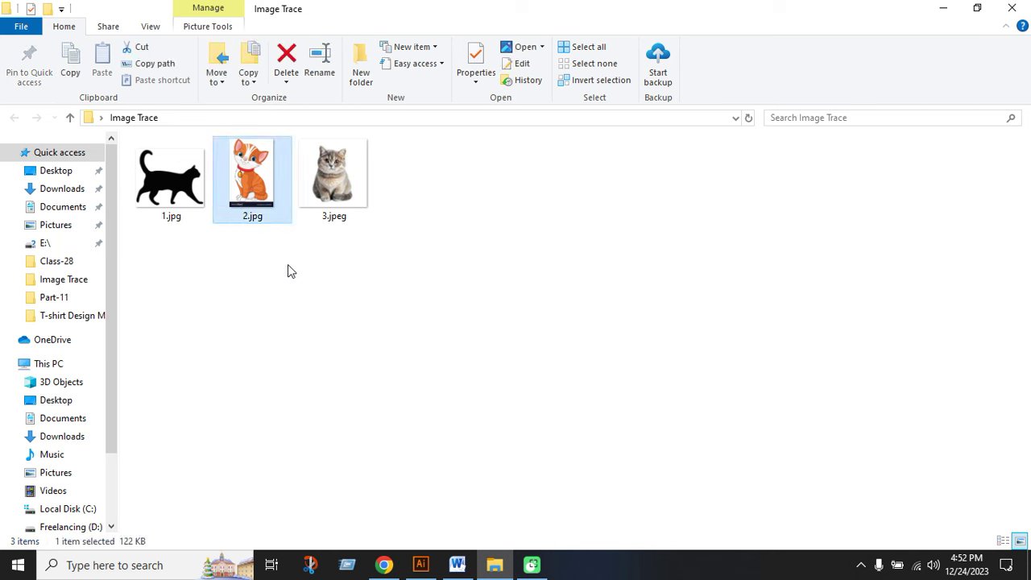
left_click(335, 219)
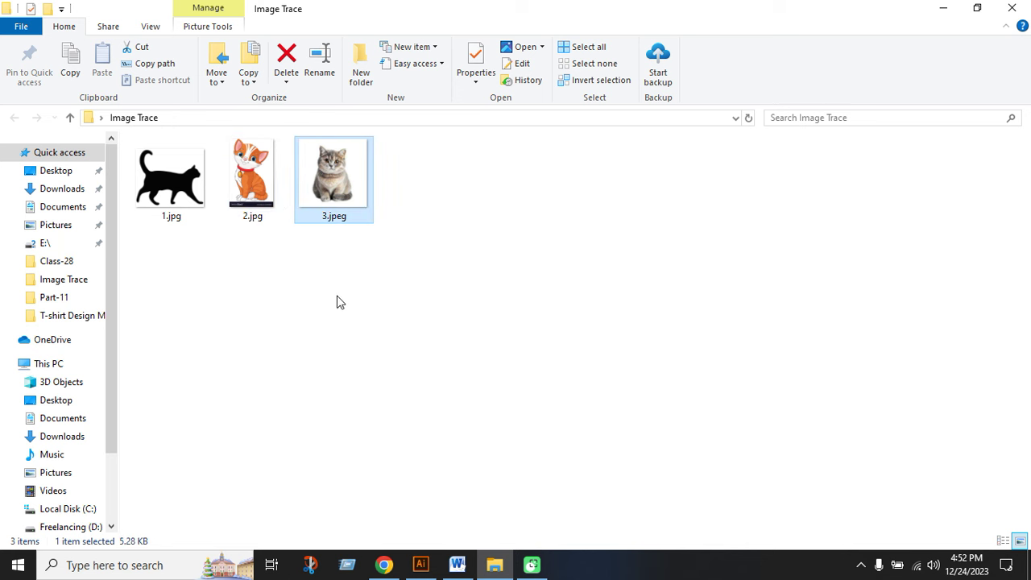
left_click(249, 194)
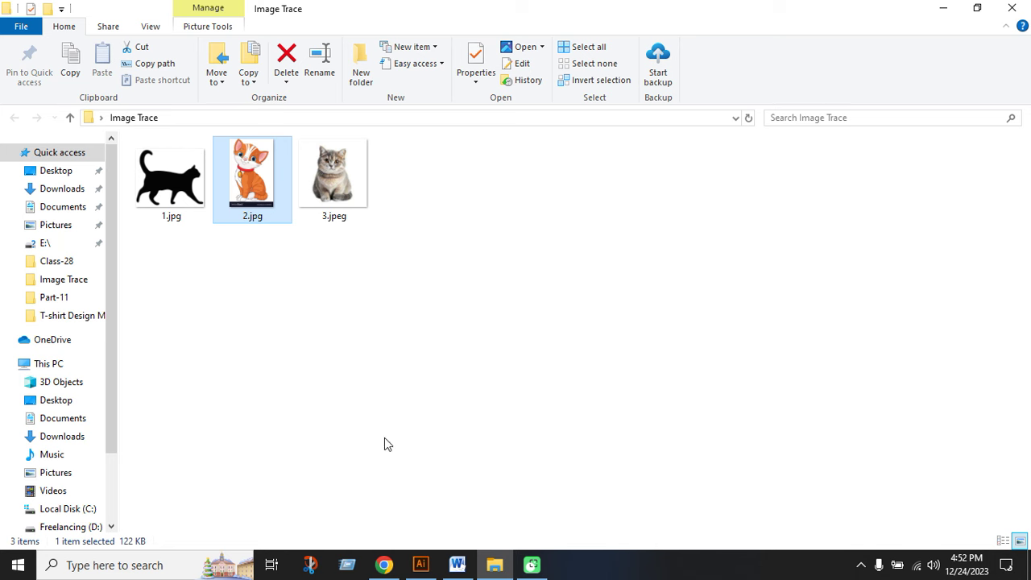
left_click(385, 565)
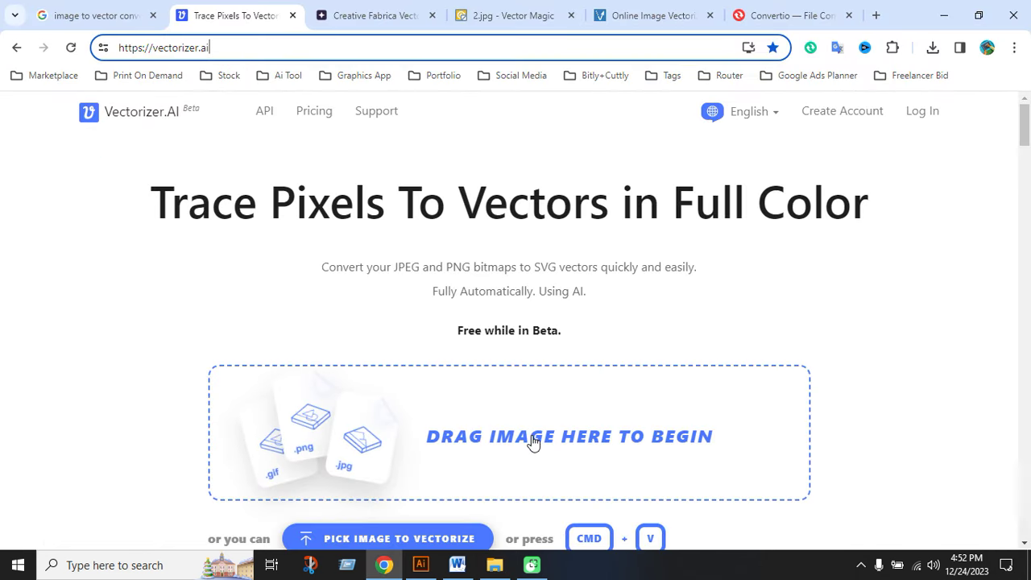
Upload 2.jpg to Vectorizer.AI for vectorizing, then move to the Creative Fabrica tab
left_click(562, 448)
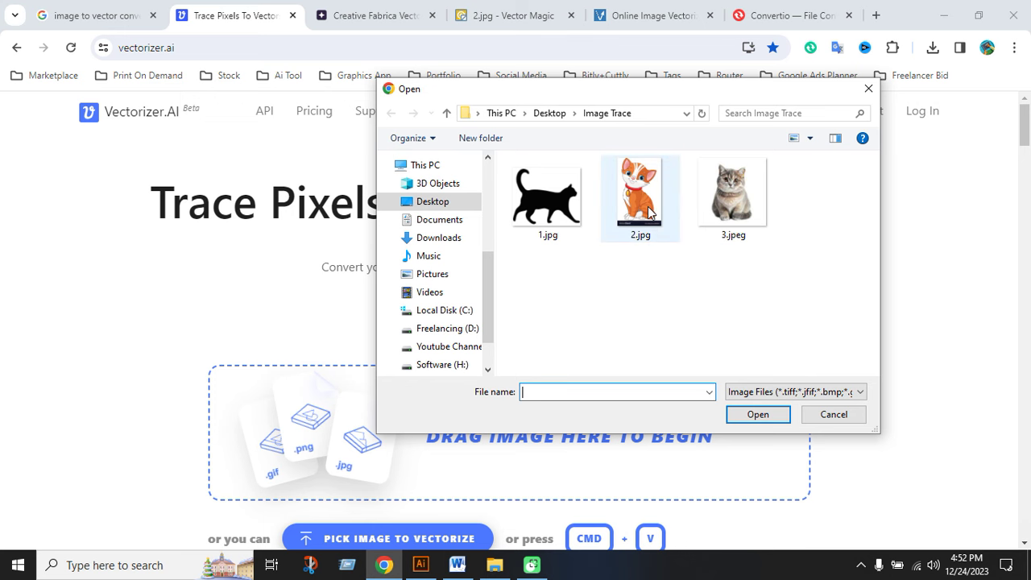
double_click(648, 210)
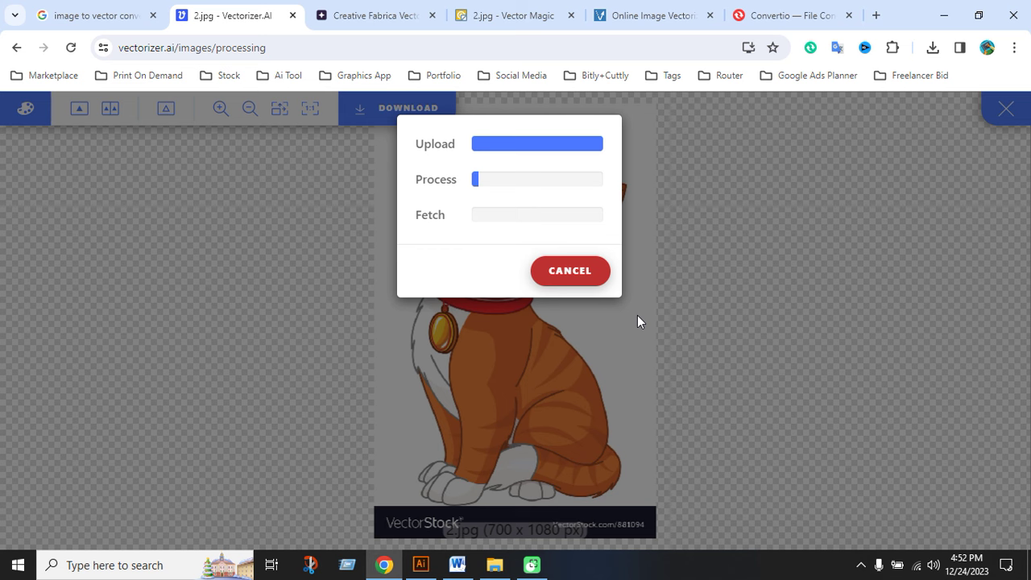
left_click(401, 16)
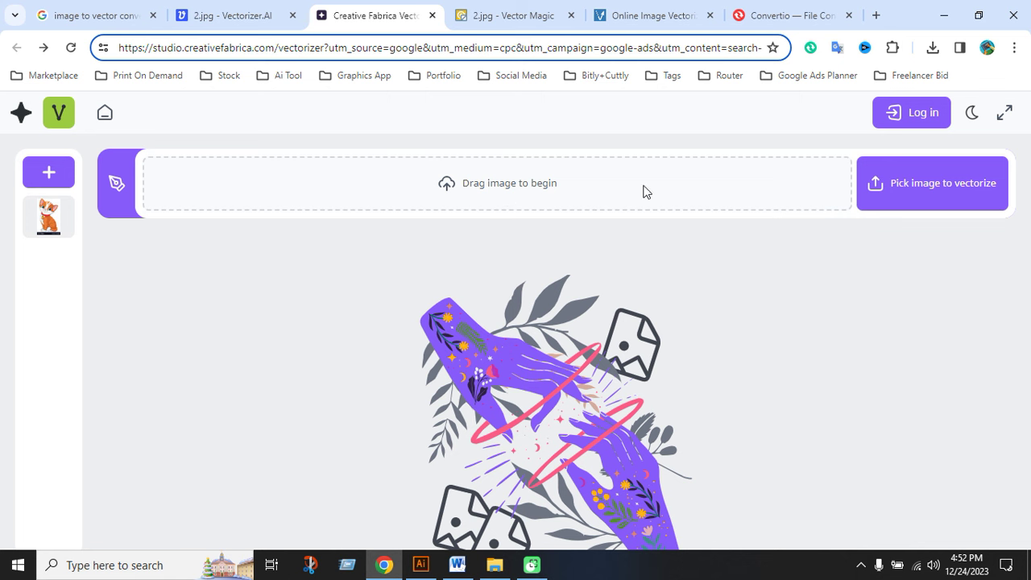
Upload 2.jpg to Creative Fabrica Spark Studio to generate a vector
left_click(500, 187)
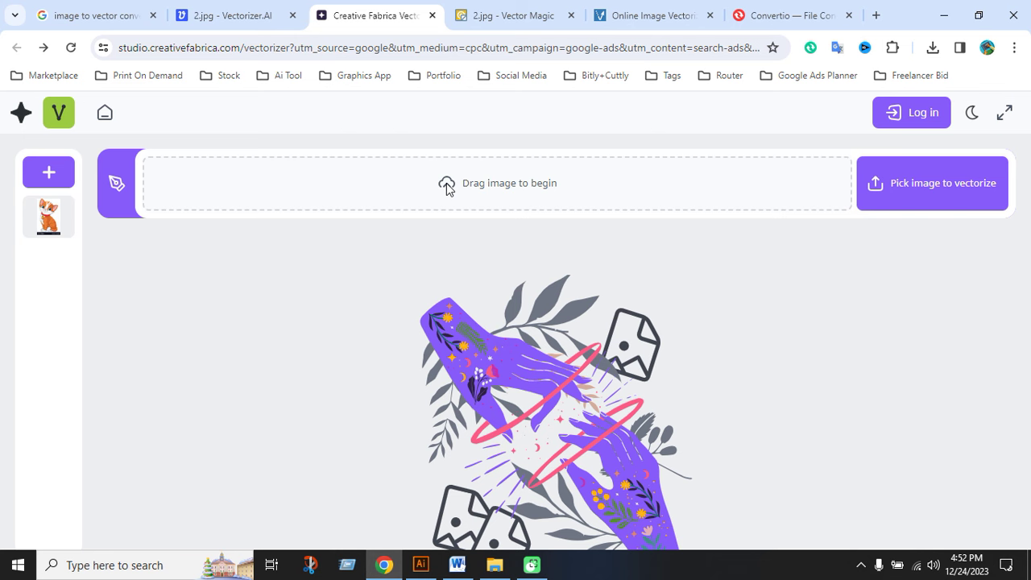
left_click(861, 198)
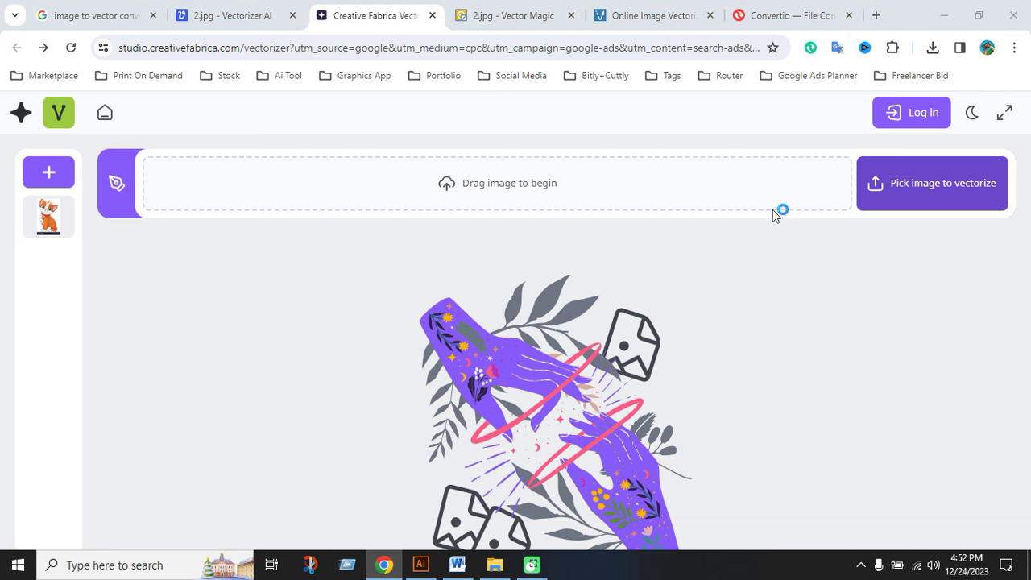
double_click(637, 184)
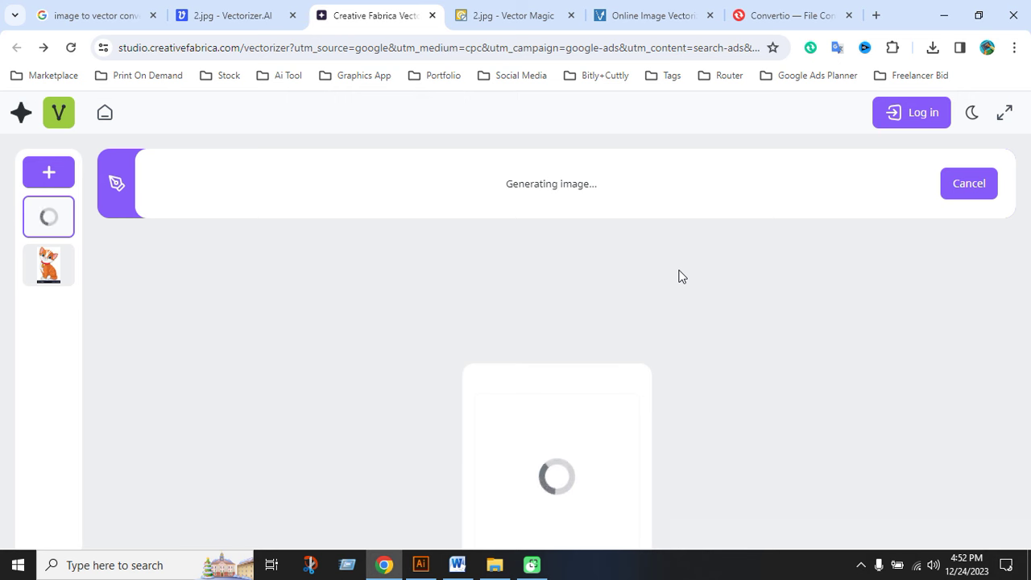
Compare the cat results across the Vectorizer.AI, Creative Fabrica and Vector Magic tabs
left_click(218, 14)
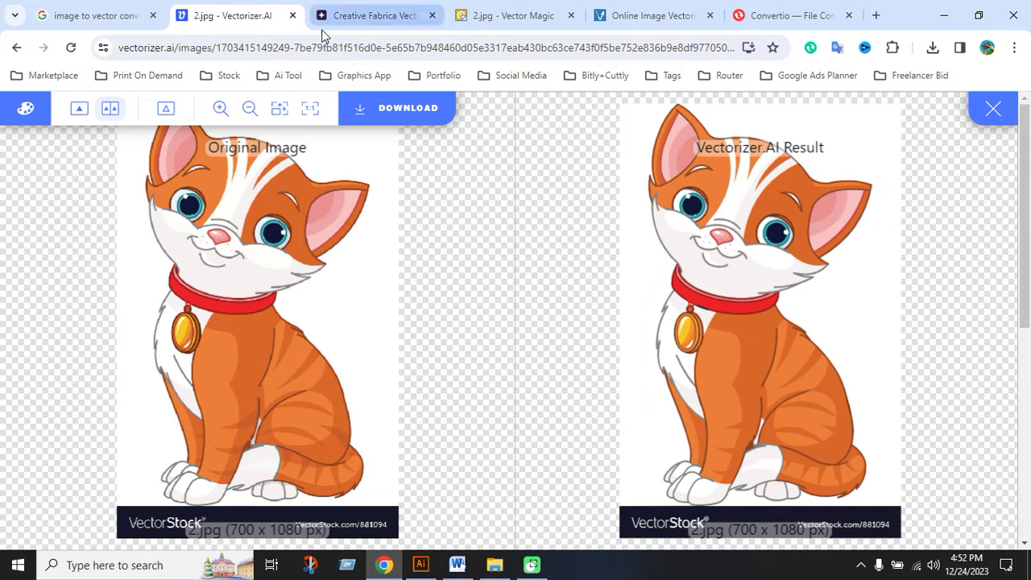
left_click(382, 20)
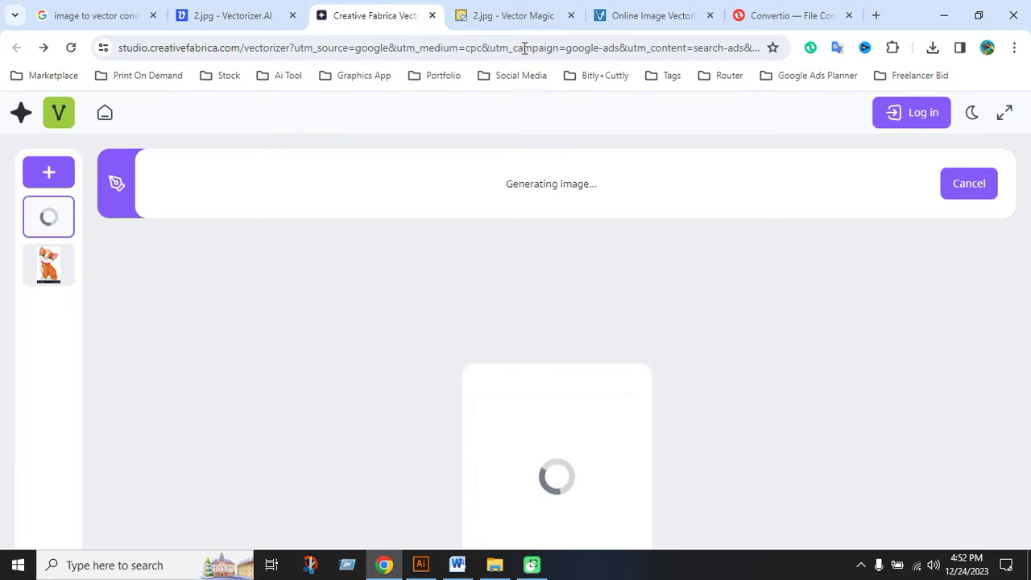
left_click(513, 22)
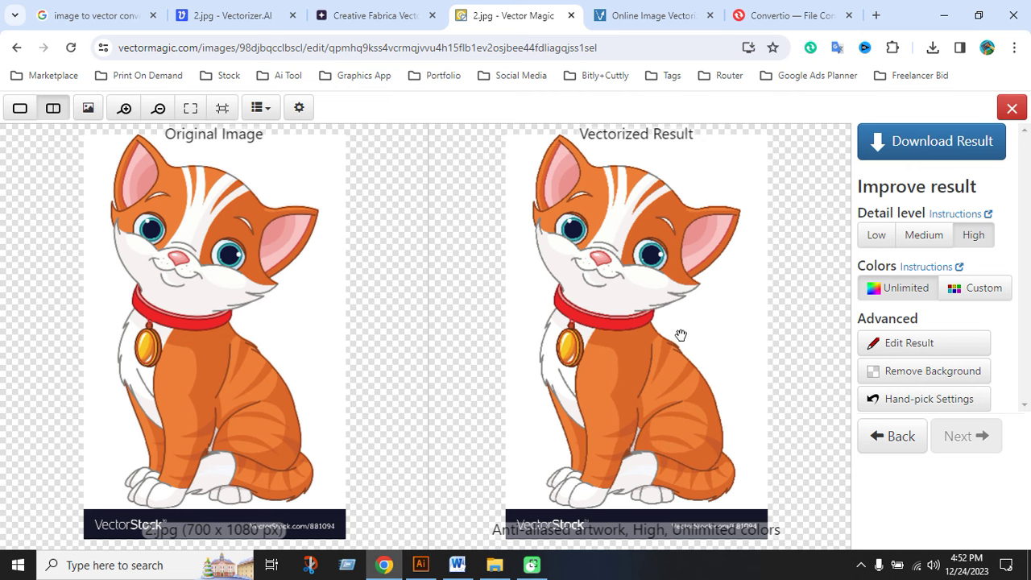
Try uploading 2.jpg to Vectorizer.io, which fails with a Bad Request error
left_click(653, 17)
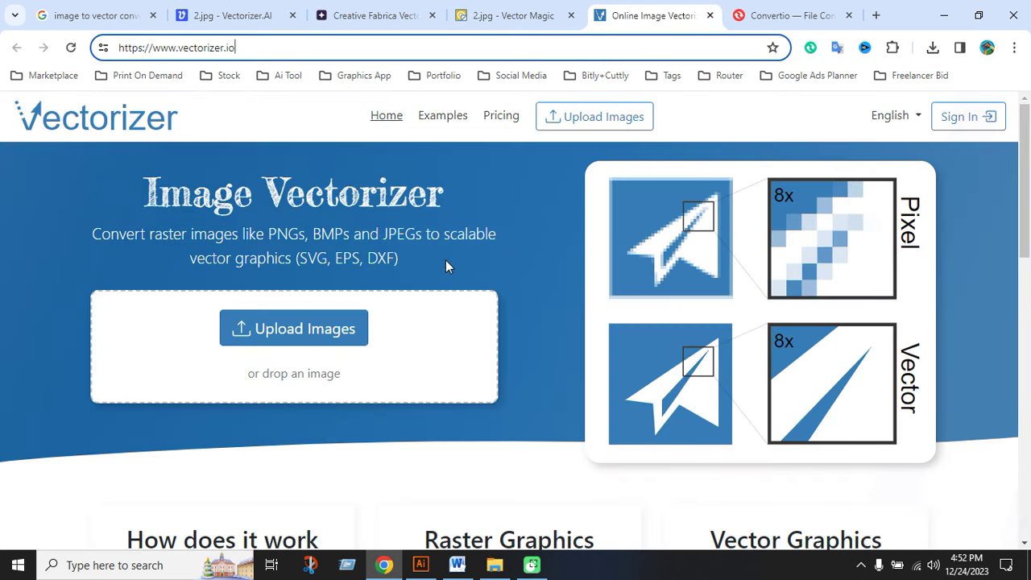
left_click(314, 331)
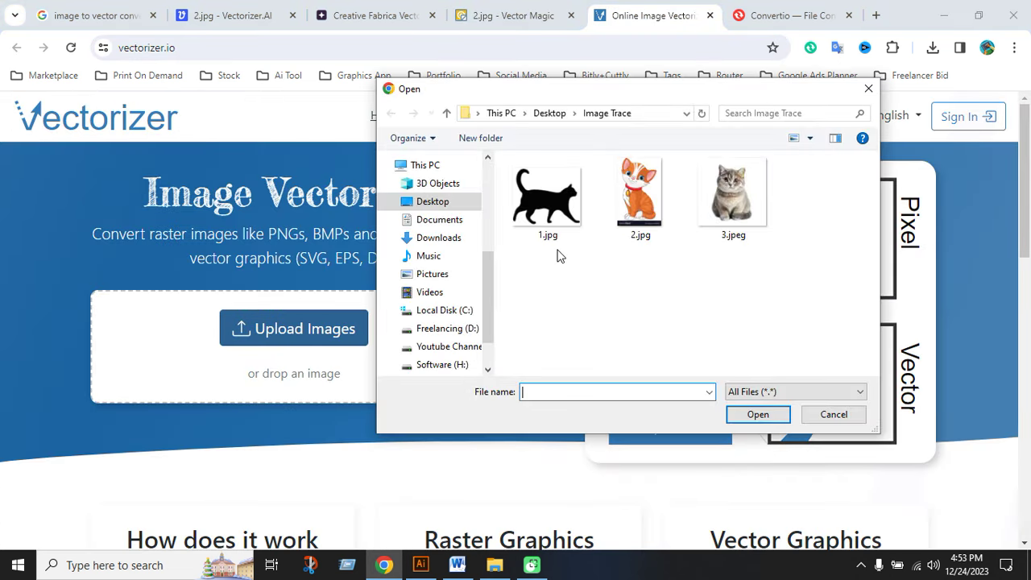
left_click(644, 216)
double_click(643, 216)
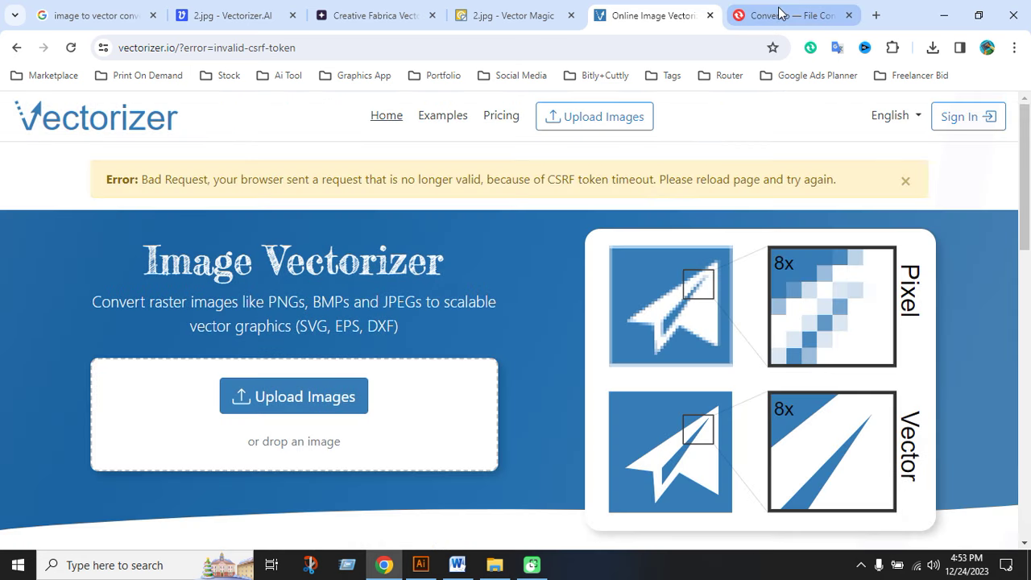
Add 2.jpg as the file to convert in Convertio
left_click(779, 11)
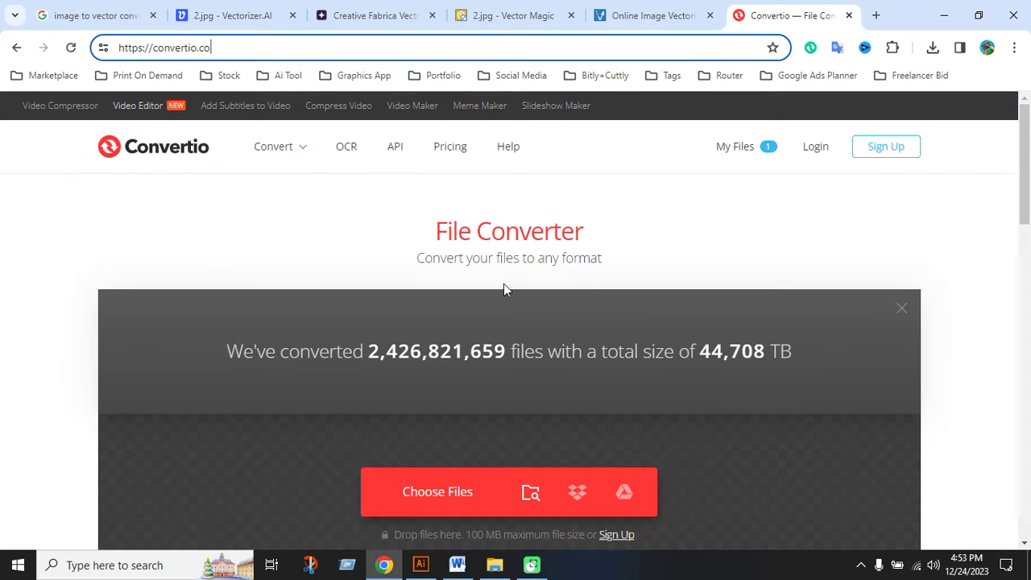
scroll(506, 283, "down", 1)
scroll(505, 283, "down", 2)
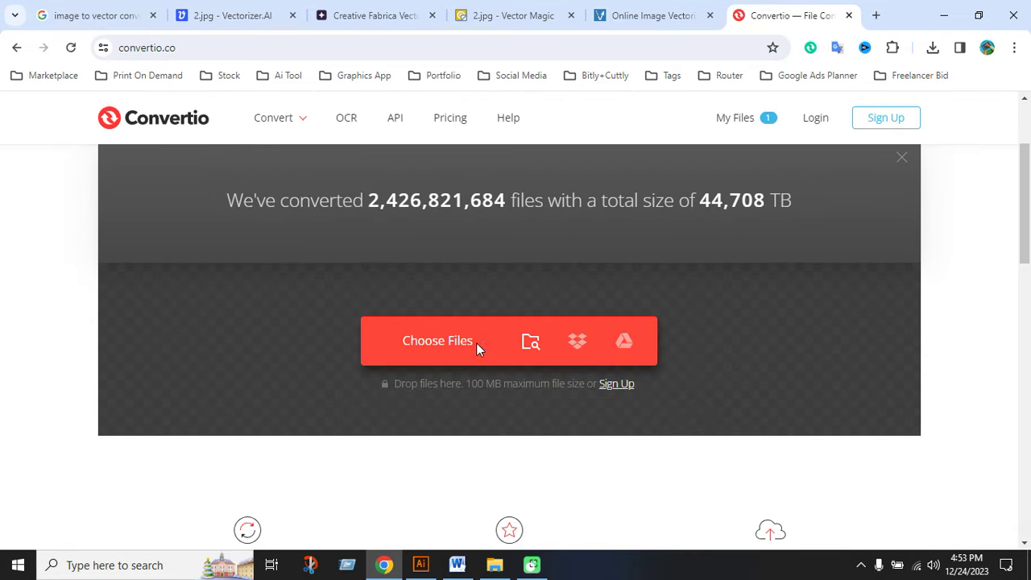
left_click(476, 342)
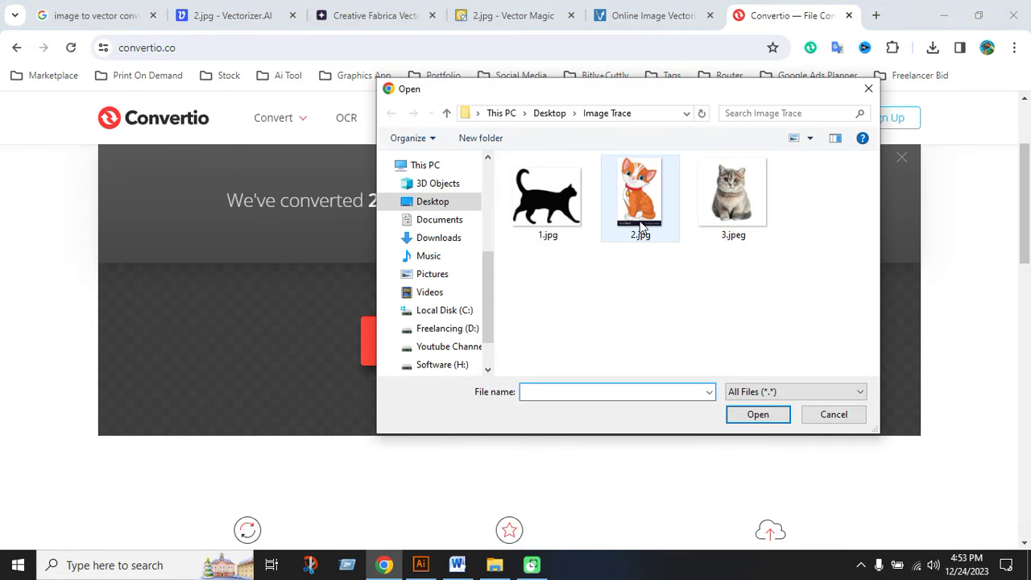
left_click(642, 219)
key("Return")
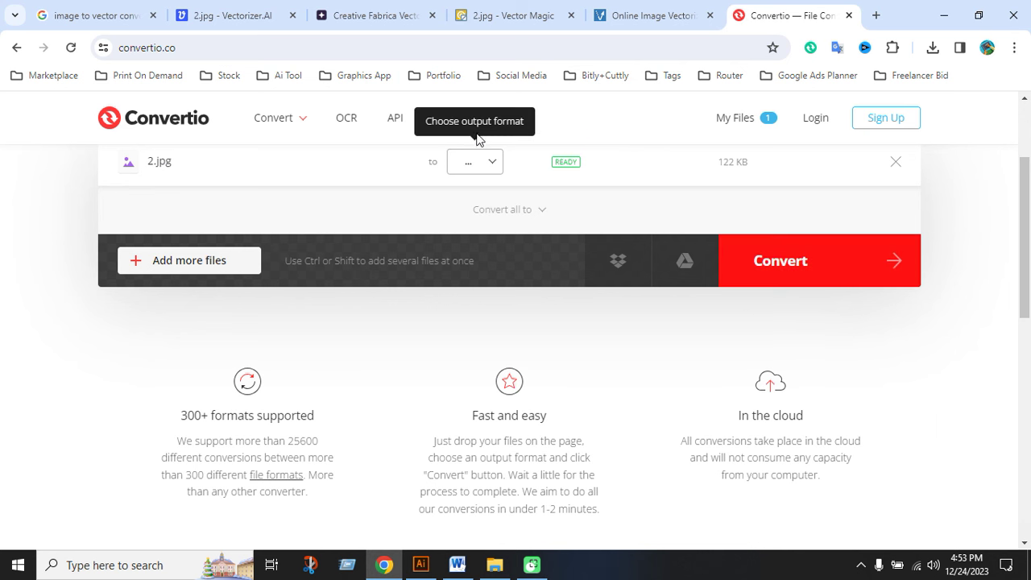
Set the output format to Vector > EPS and start the conversion
left_click(494, 165)
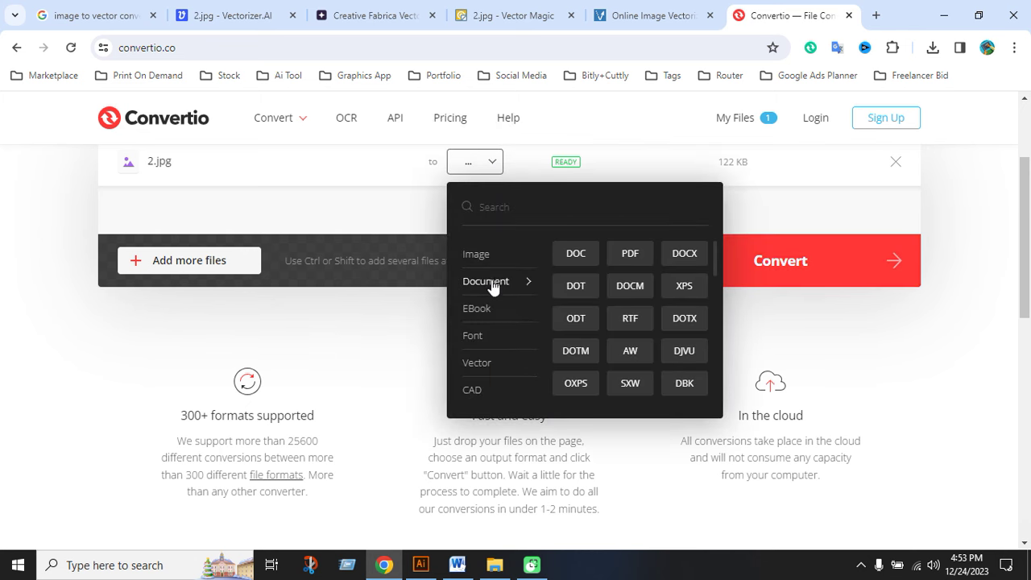
mouse_move(481, 364)
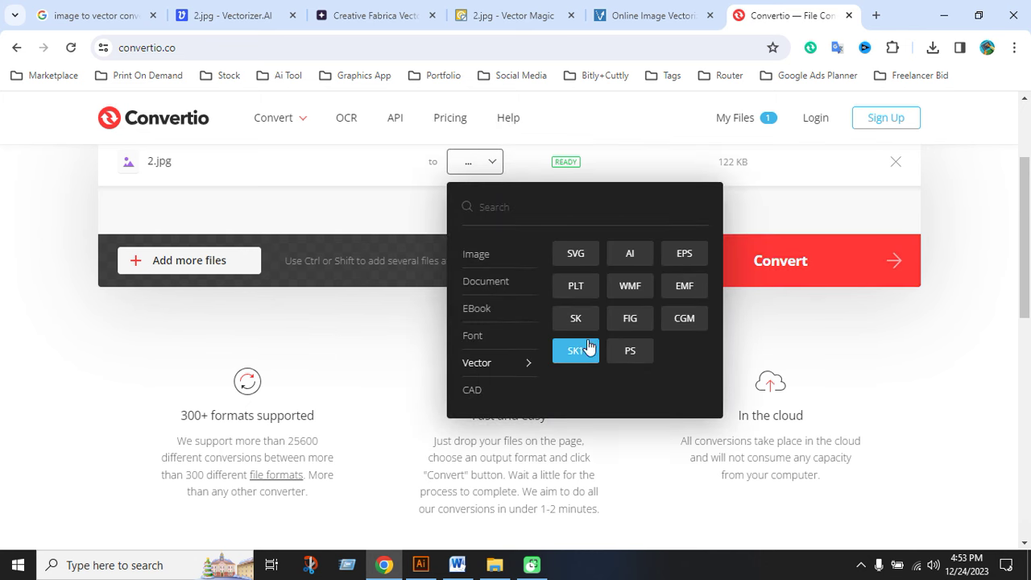
left_click(686, 257)
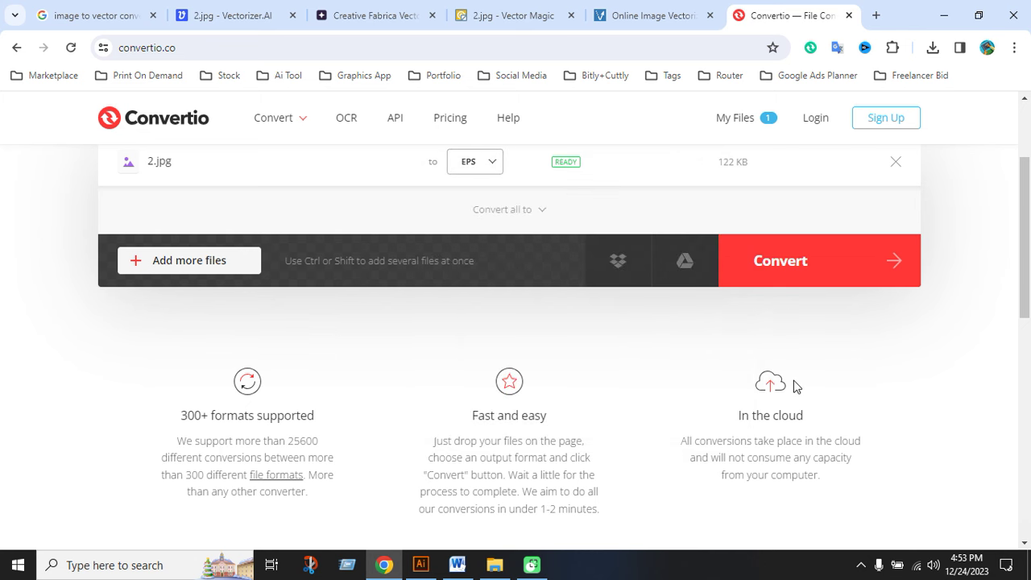
left_click(857, 271)
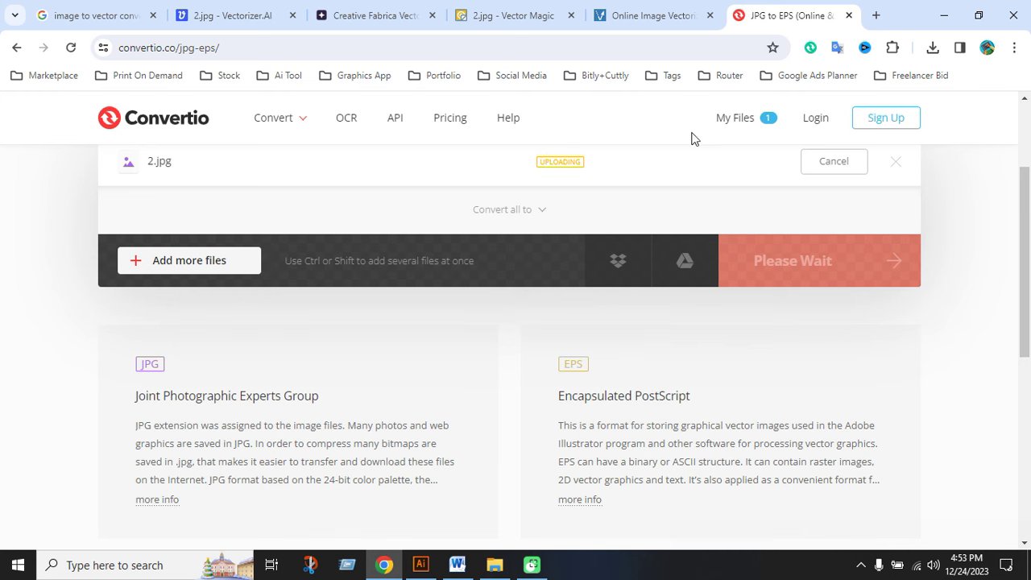
Go back on Vectorizer.io to the plain page, clearing the CSRF error
left_click(653, 15)
scroll(360, 433, "down", 1)
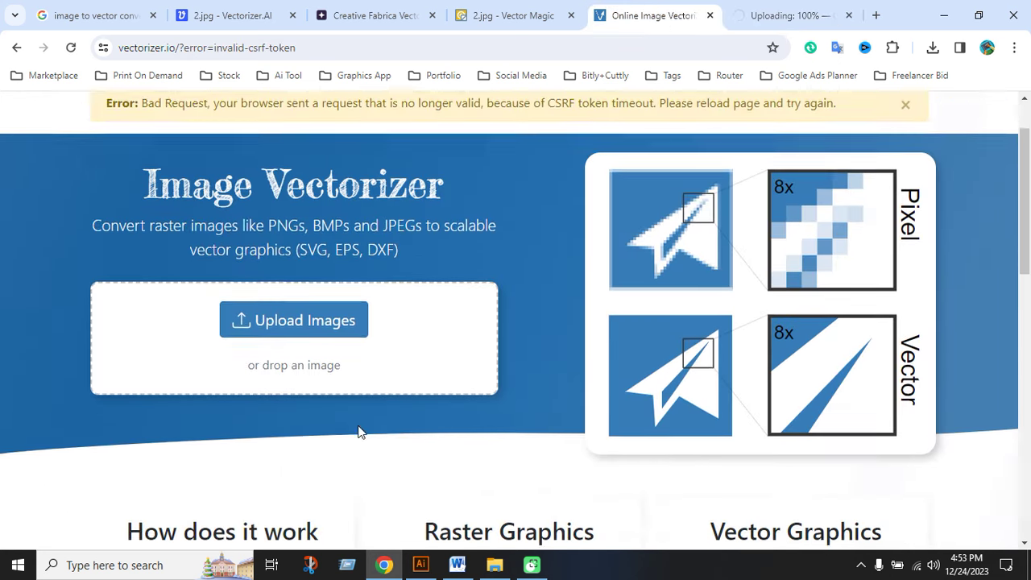
scroll(361, 433, "down", 2)
scroll(360, 432, "down", 4)
scroll(556, 454, "up", 8)
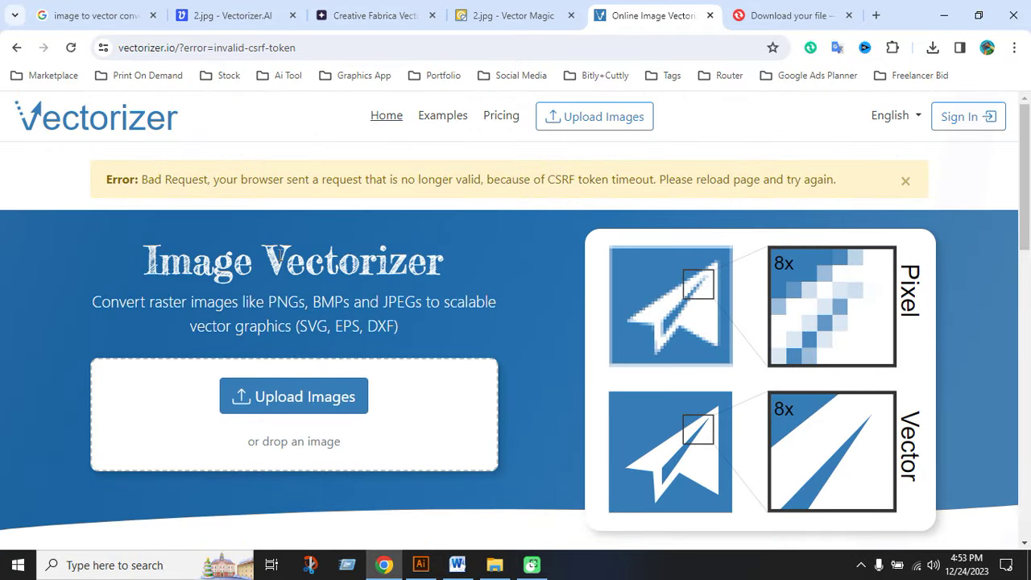
key("alt+Left")
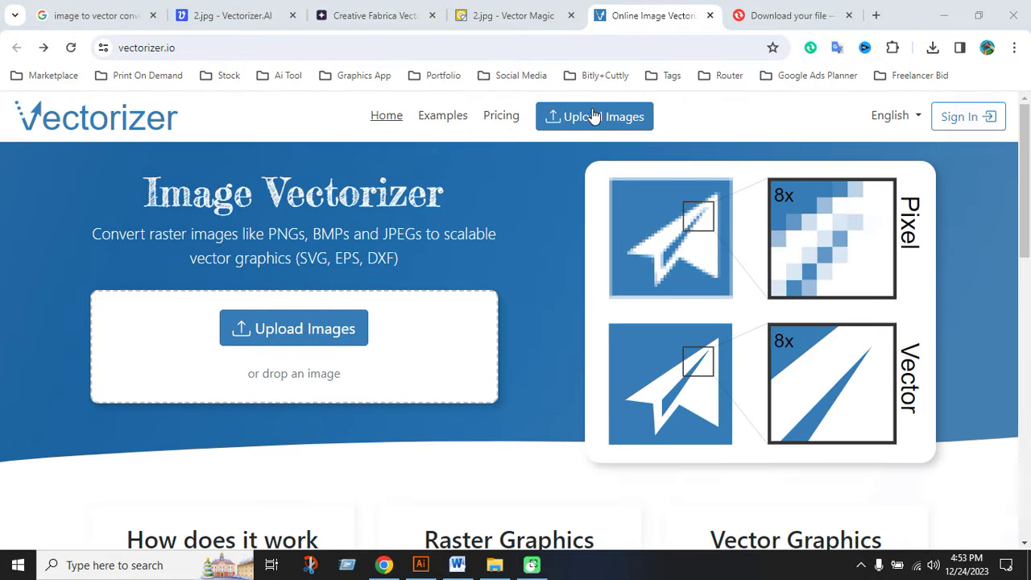
Retry uploading 2.jpg to Vectorizer.io, then view Vector Magic's High-detail cat result
left_click(304, 334)
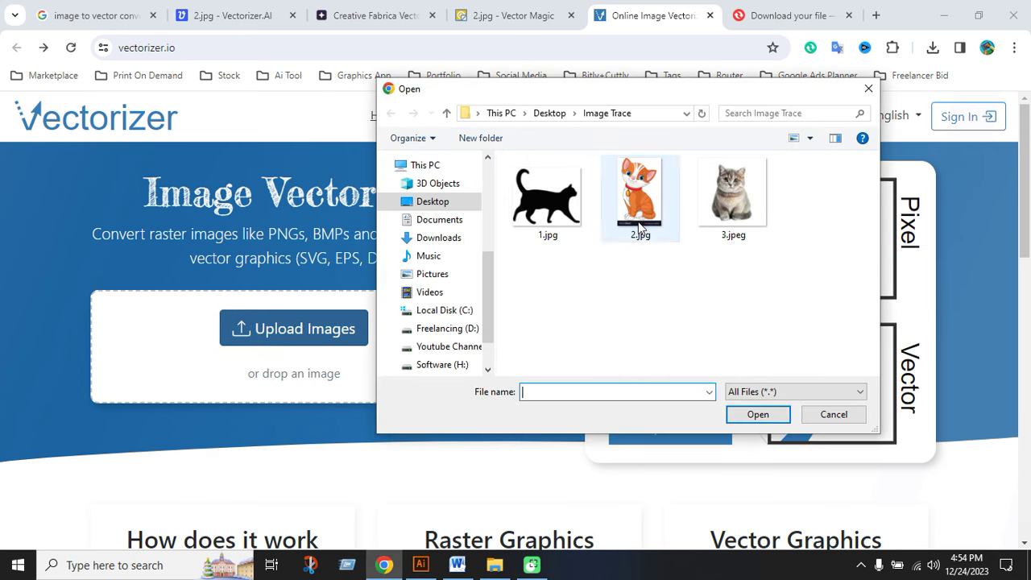
double_click(640, 195)
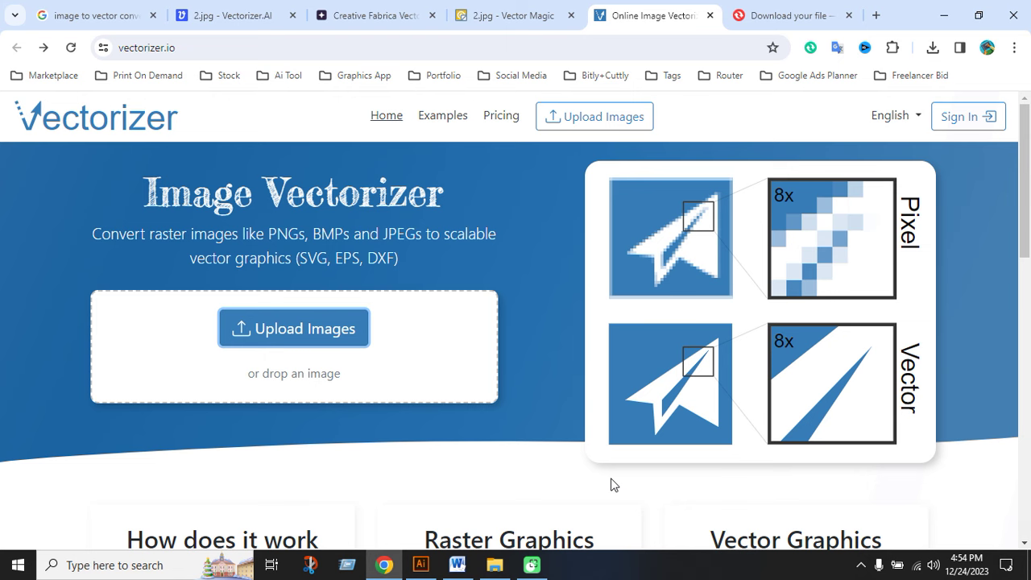
scroll(529, 445, "down", 2)
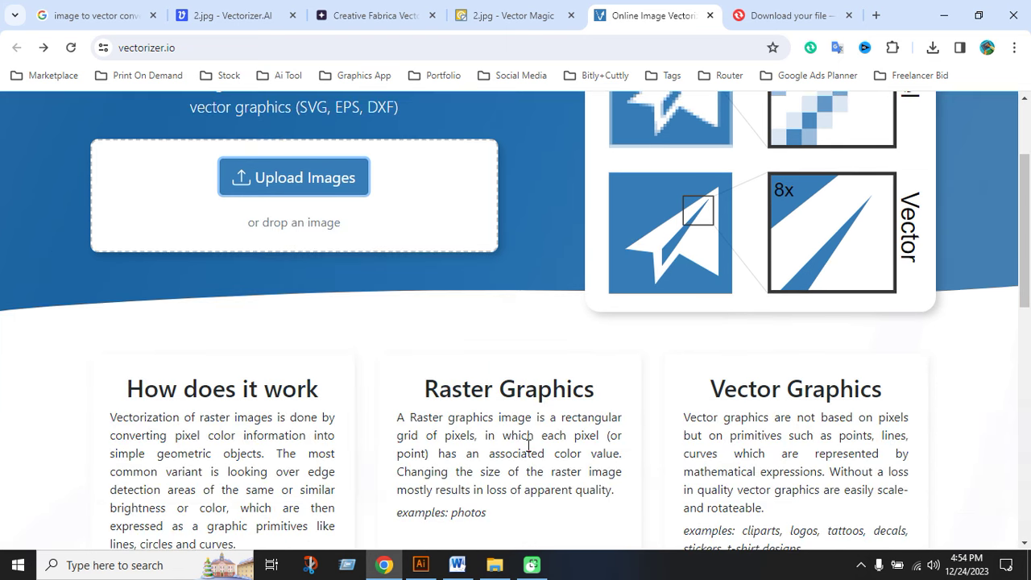
scroll(529, 445, "up", 2)
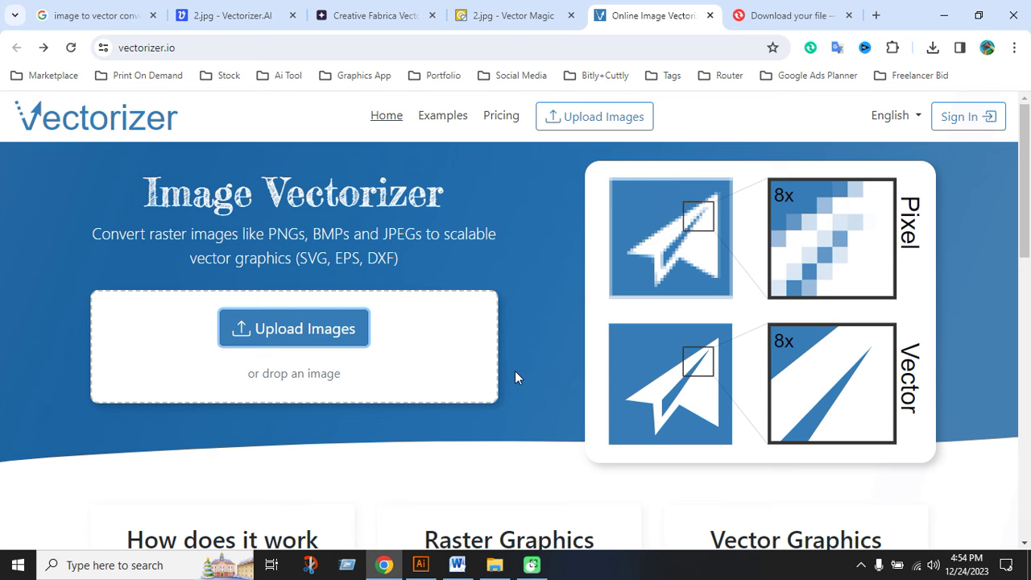
left_click(483, 18)
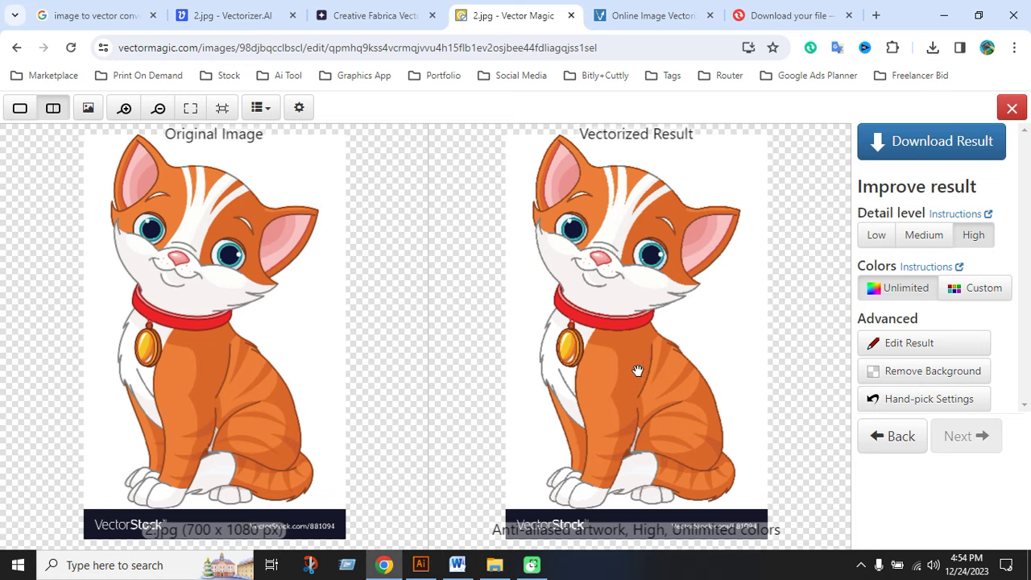
Compare Vectorizer.AI's original and vectorized cat, then open its EPS download options
left_click(385, 10)
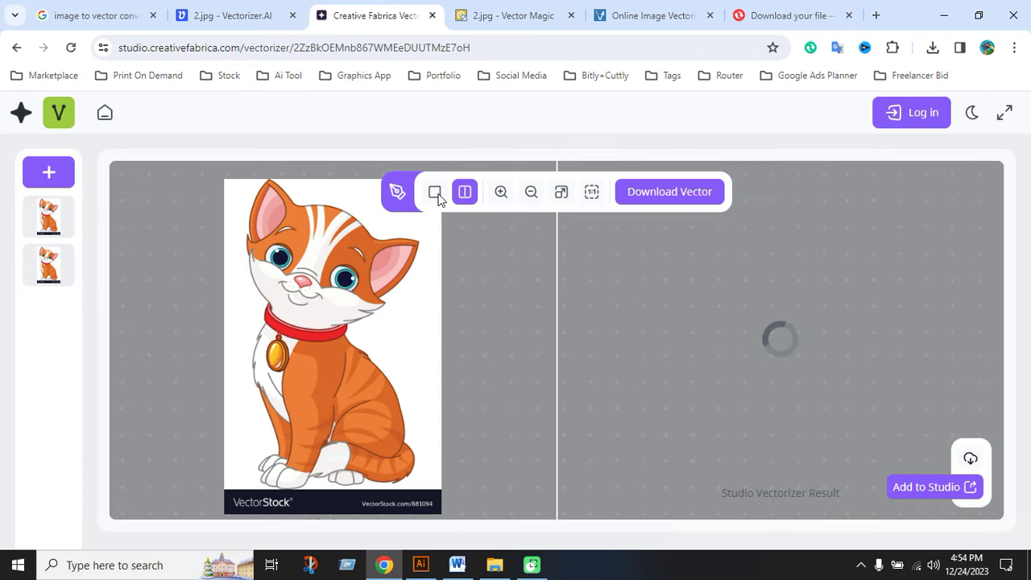
left_click(259, 25)
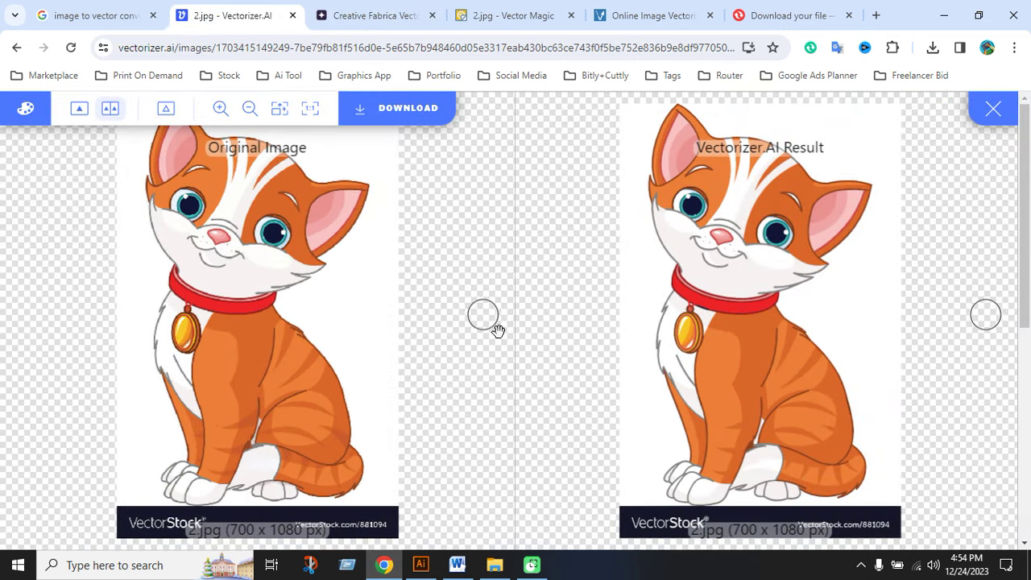
scroll(499, 341, "up", 2)
scroll(582, 353, "up", 2)
scroll(556, 387, "up", 2)
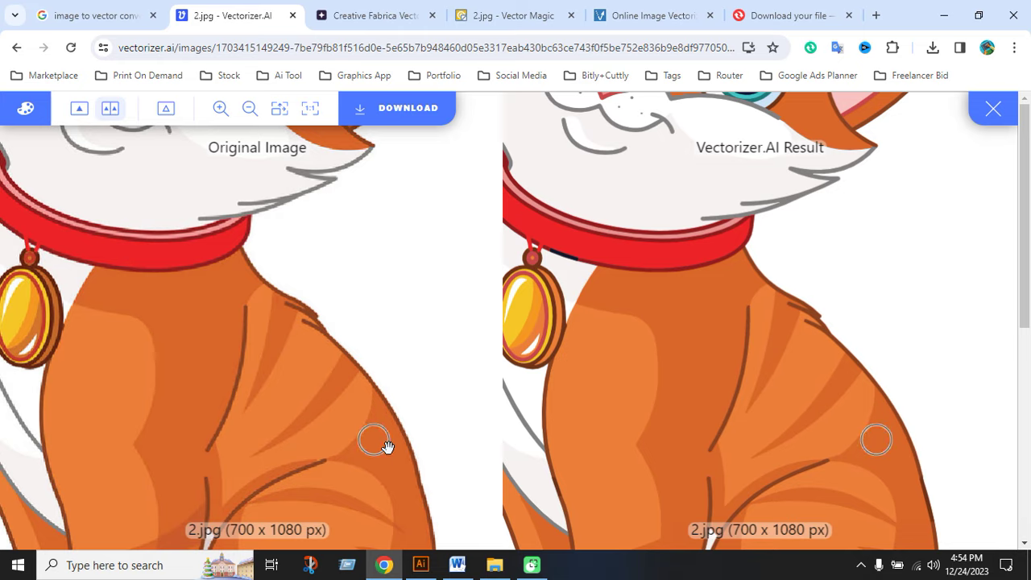
scroll(395, 447, "up", 2)
scroll(398, 448, "up", 2)
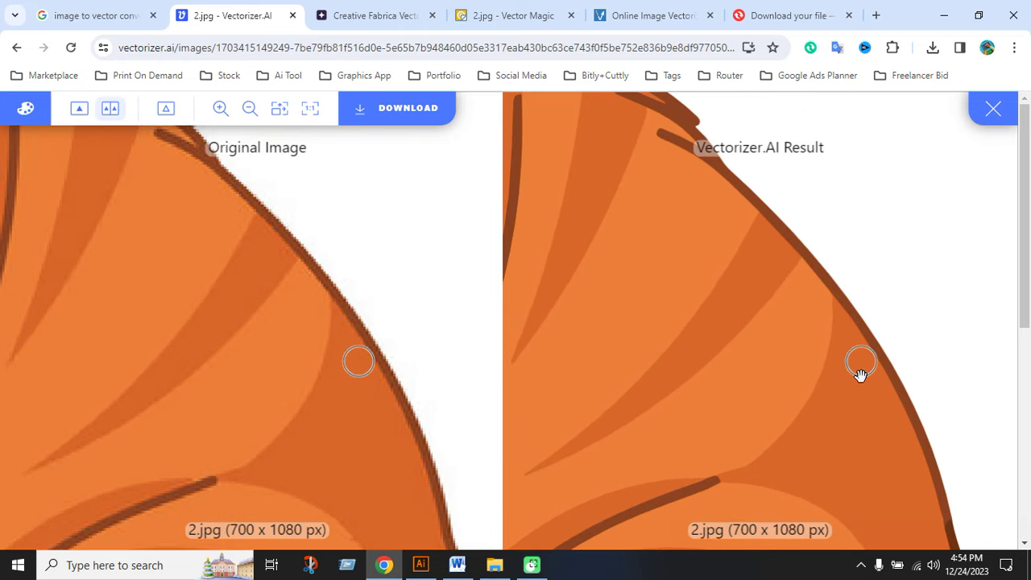
scroll(656, 352, "down", 2)
scroll(656, 356, "down", 2)
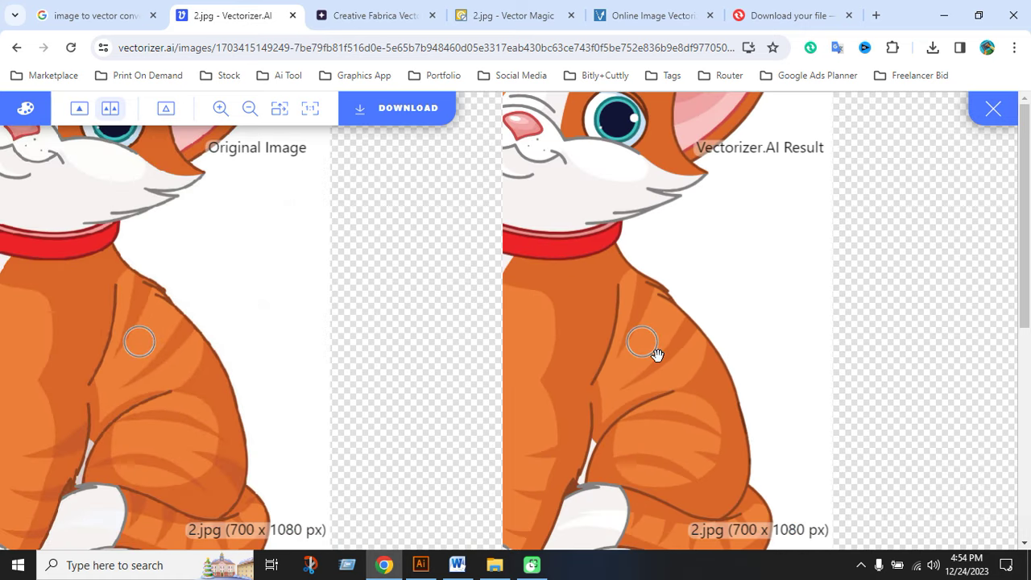
scroll(657, 355, "down", 3)
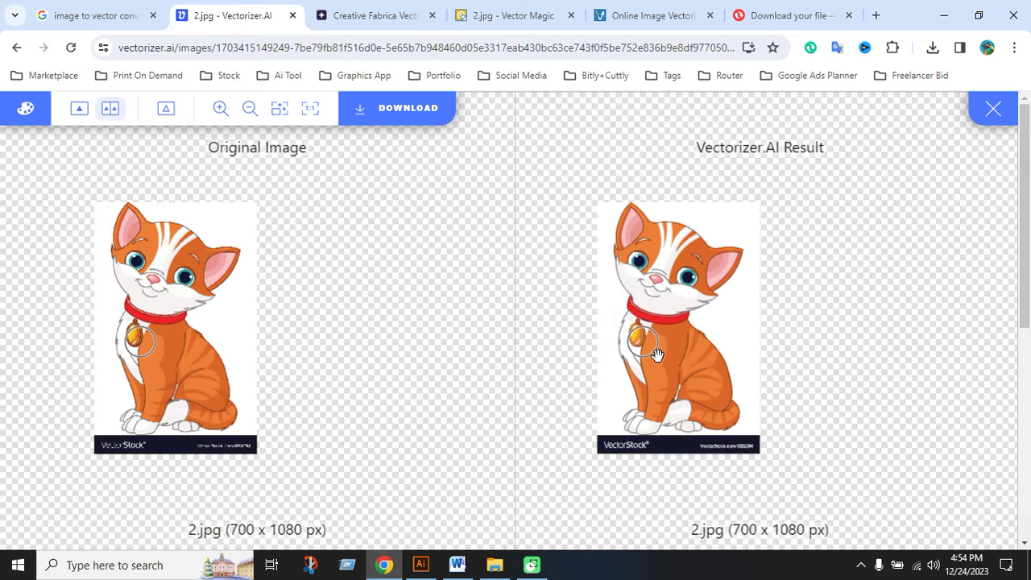
scroll(662, 352, "up", 1)
scroll(661, 352, "up", 1)
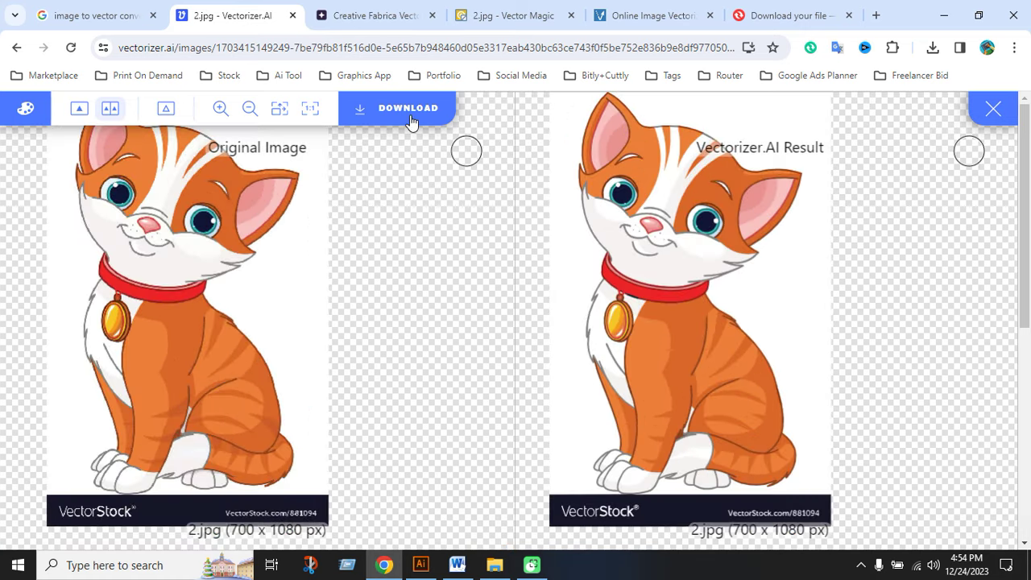
left_click(408, 116)
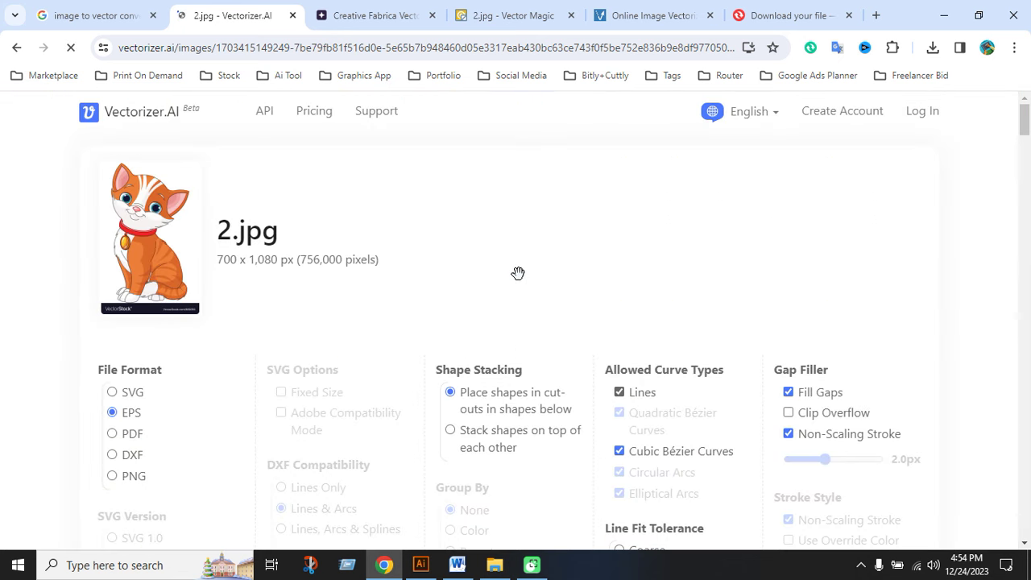
Download the Vectorizer.AI cat as an EPS file, saved as 2.eps
scroll(254, 424, "down", 1)
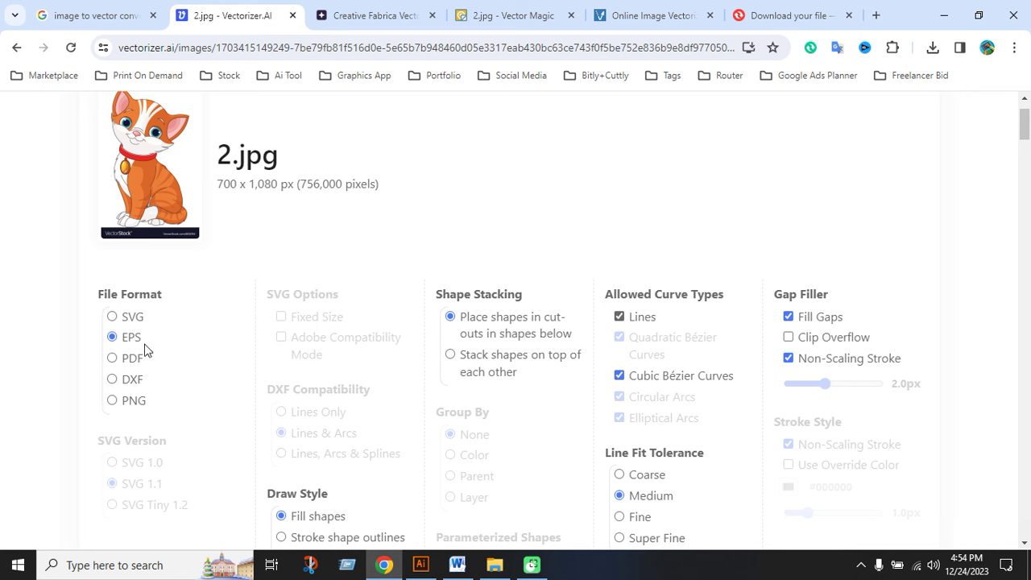
left_click(112, 317)
left_click(112, 337)
scroll(351, 425, "down", 3)
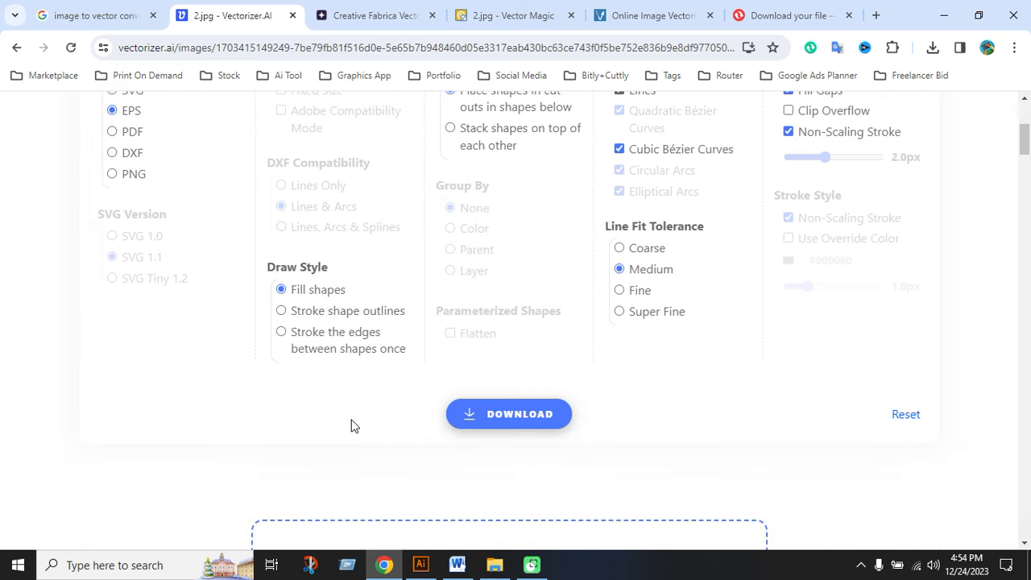
left_click(498, 432)
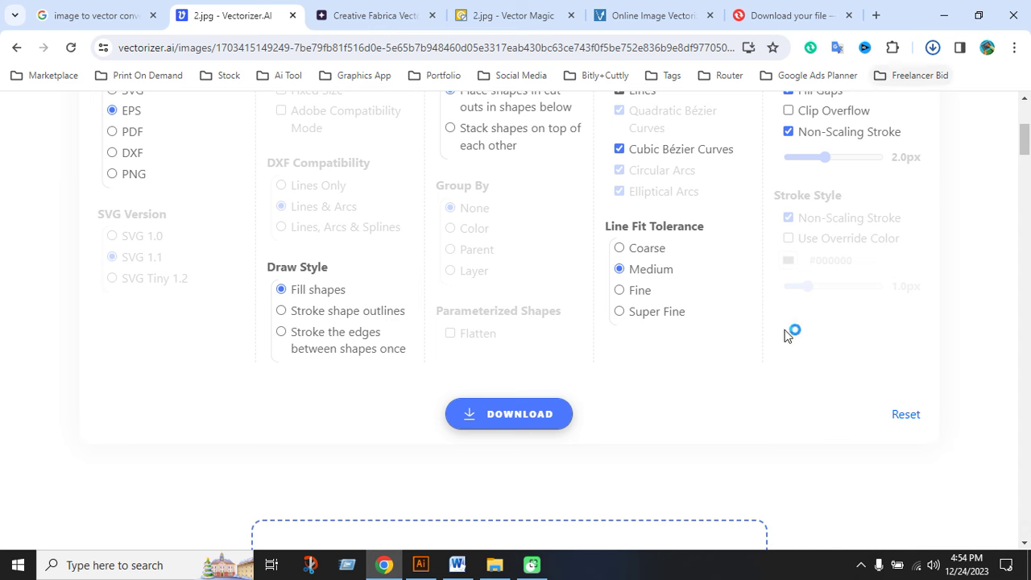
left_click(354, 15)
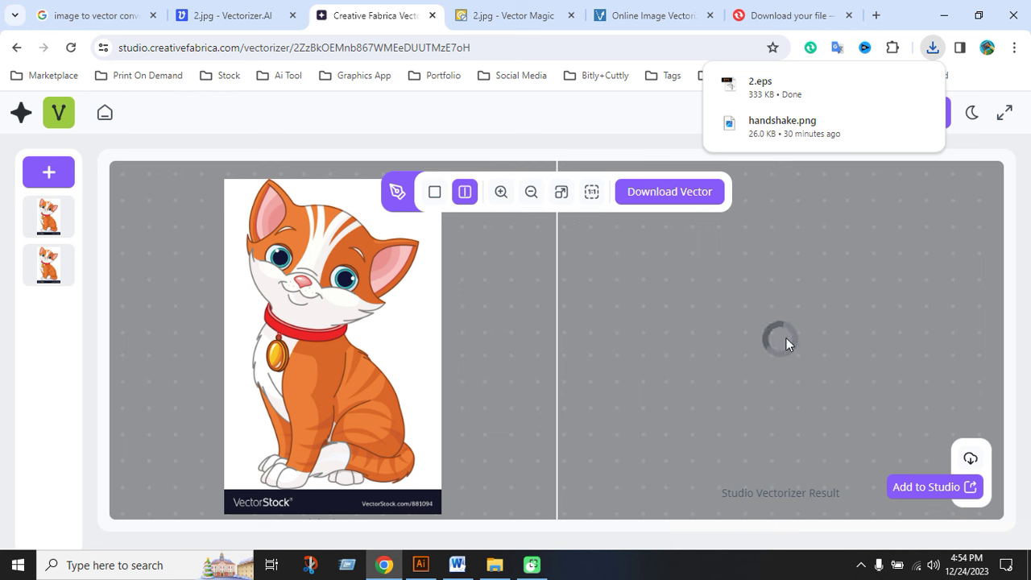
Dismiss the download popup and review the Vector Magic, vectorizer.io and Convertio tabs
left_click(666, 203)
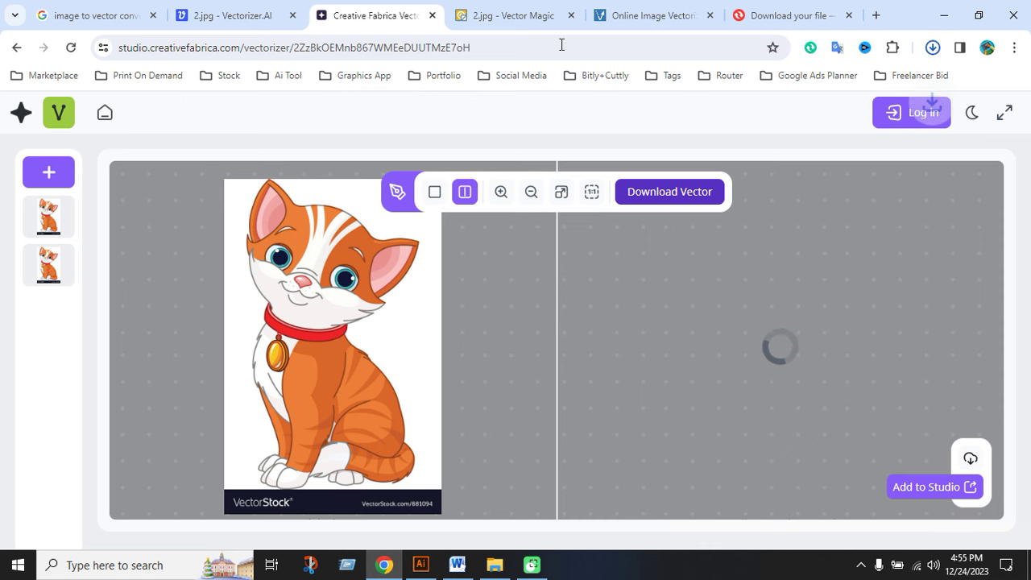
left_click(522, 17)
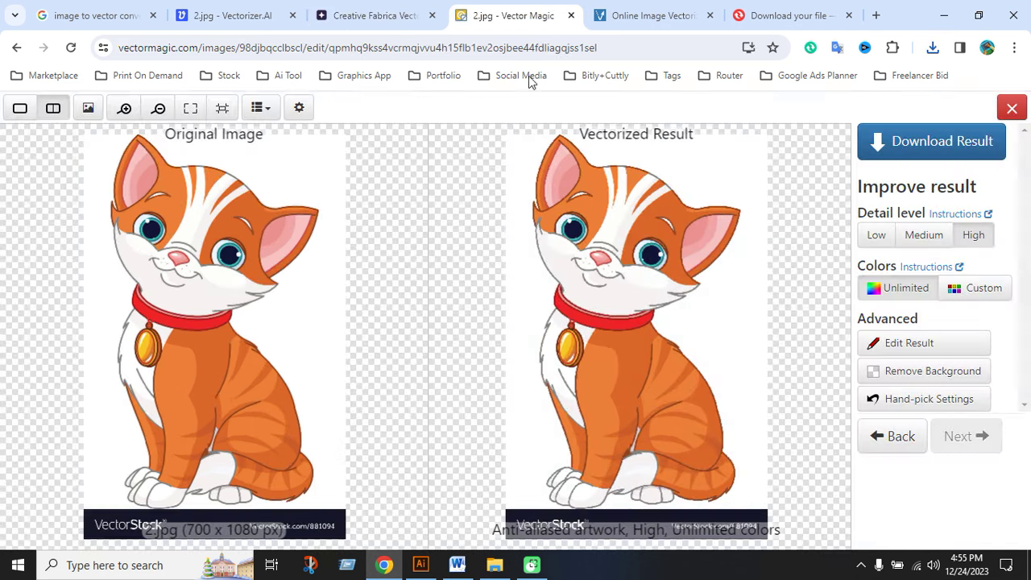
left_click(653, 14)
scroll(527, 341, "down", 2)
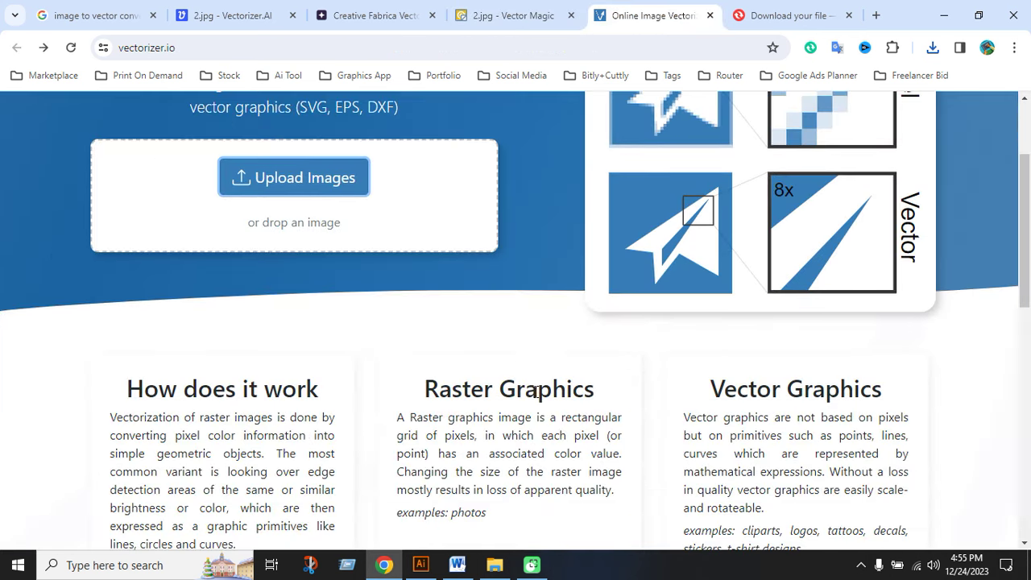
scroll(527, 341, "up", 2)
left_click(766, 14)
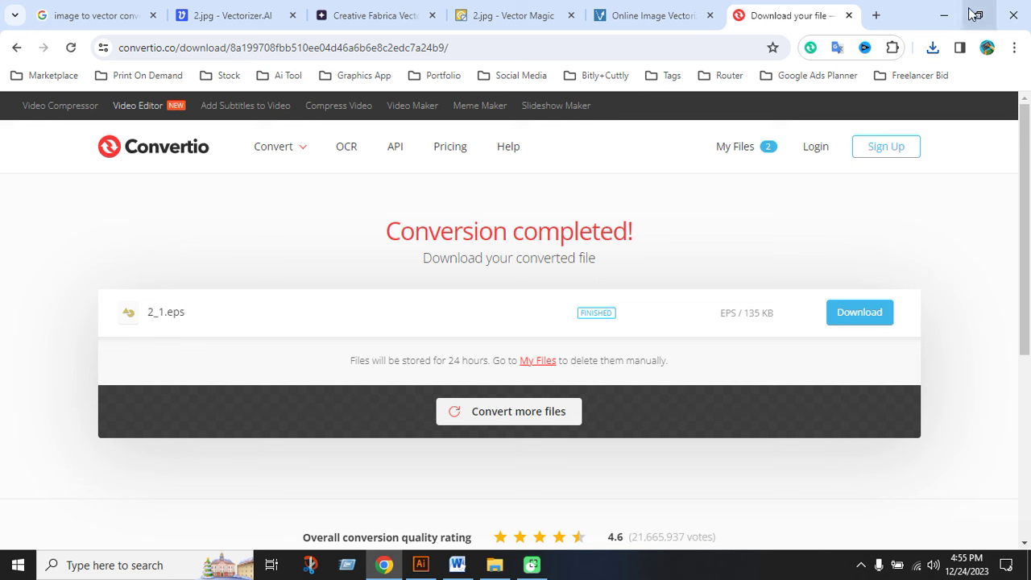
Minimize Chrome, find 2.eps in the Downloads folder, and return to Illustrator
left_click(944, 15)
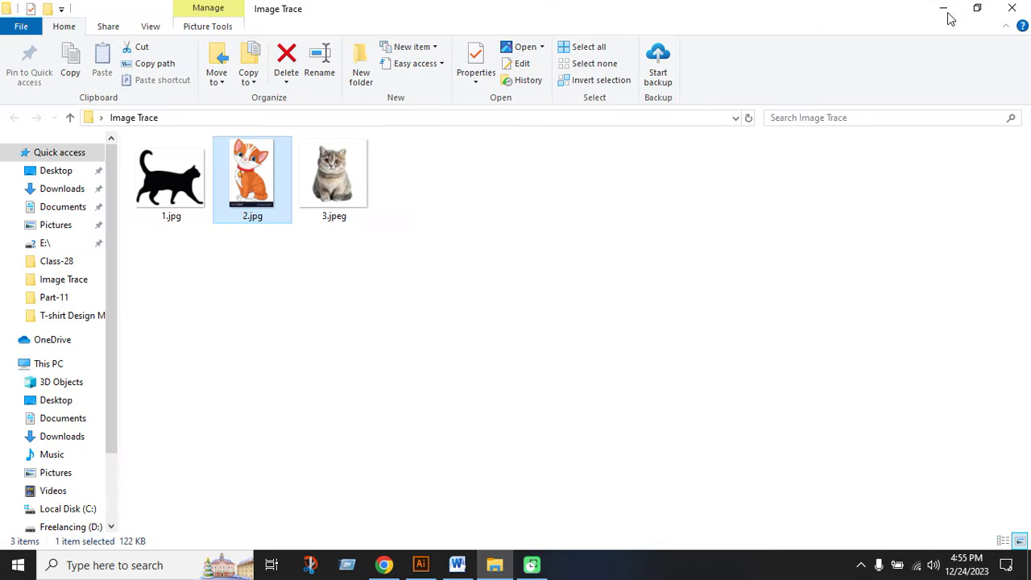
left_click(64, 190)
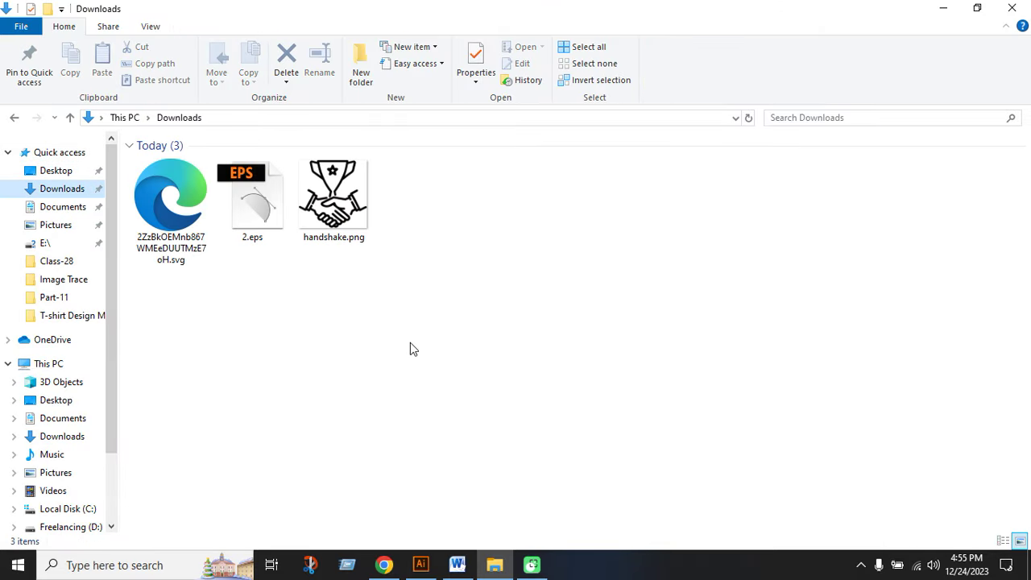
left_click(252, 202)
left_click(259, 306)
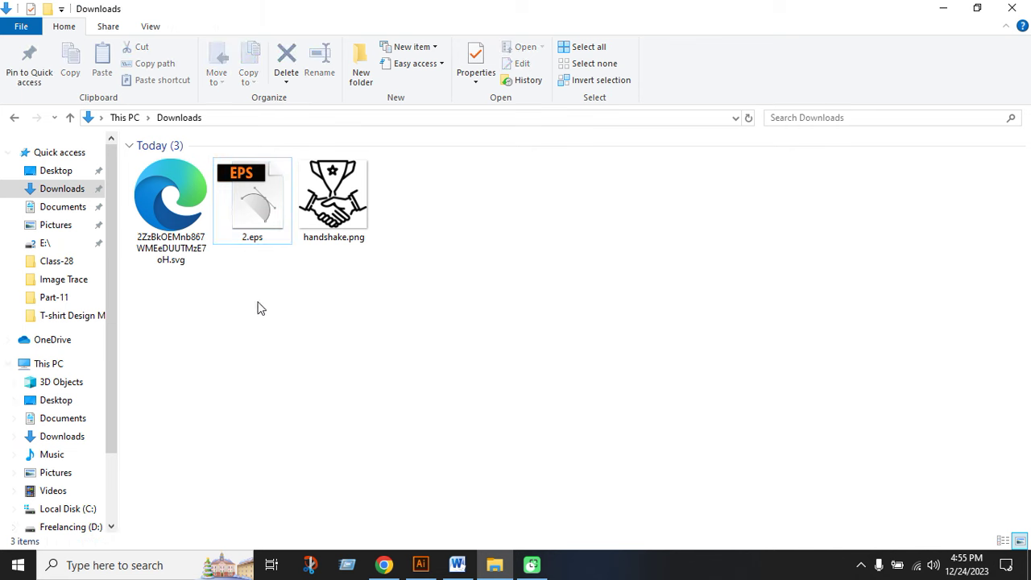
left_click(249, 227)
left_click(316, 379)
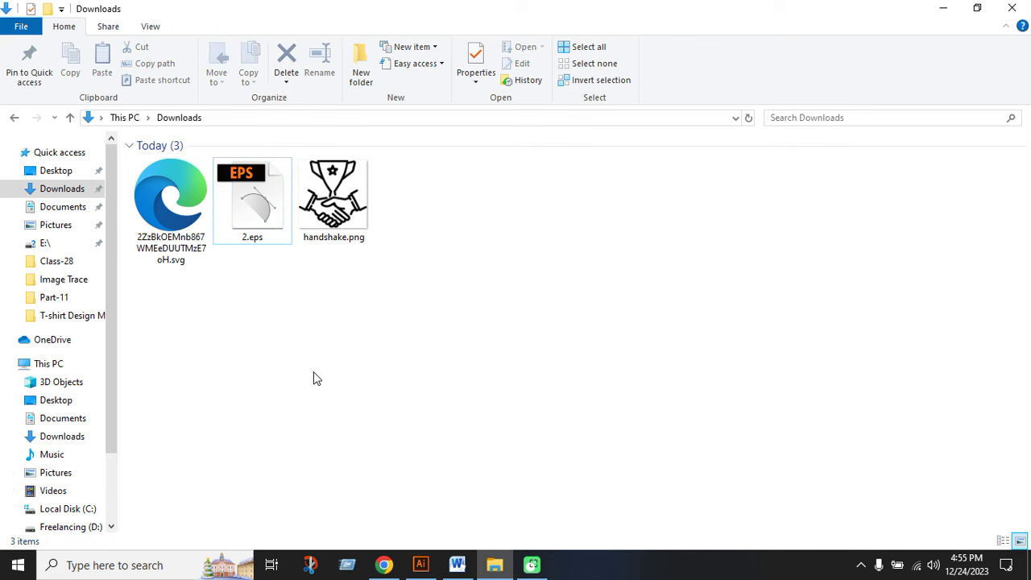
left_click(421, 565)
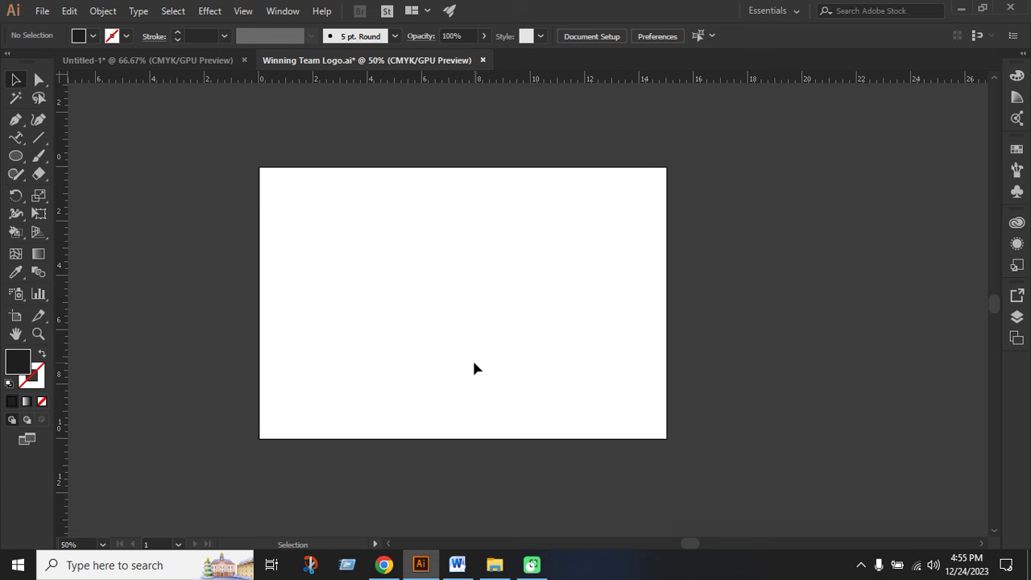
Open 2.eps from the Downloads folder as a new Illustrator document
left_click(43, 12)
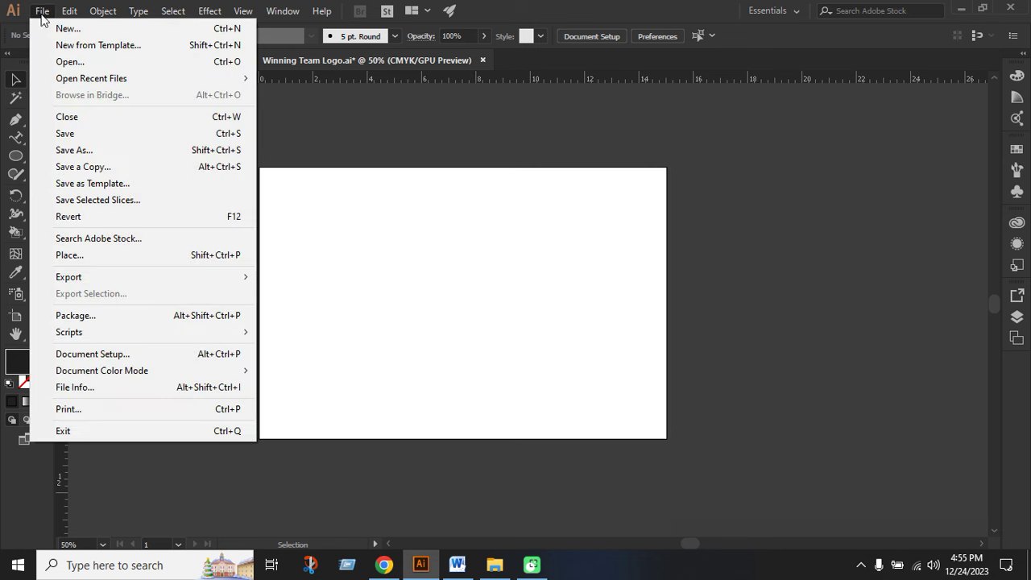
left_click(36, 59)
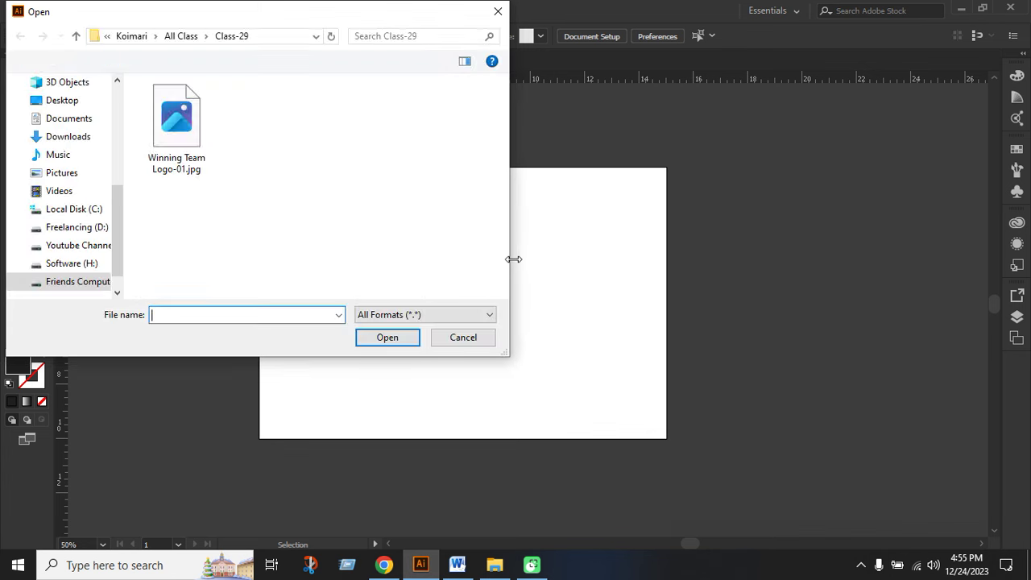
left_click(70, 138)
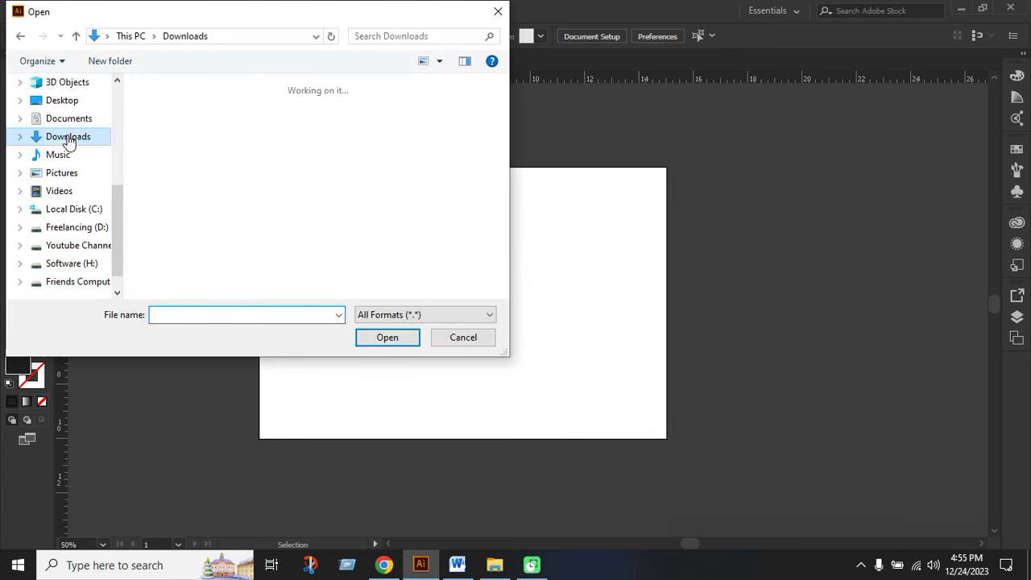
double_click(277, 169)
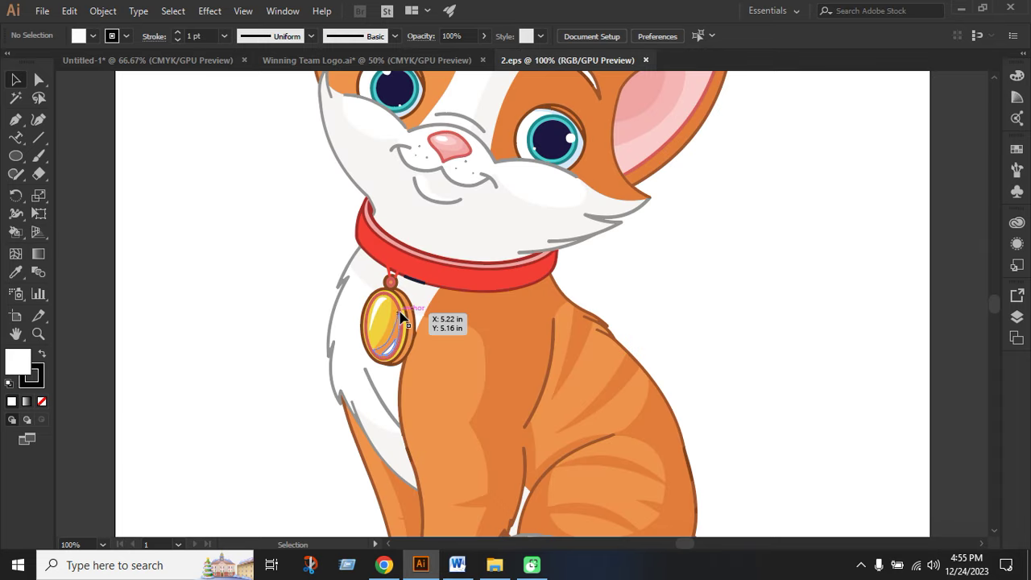
Shrink the vectorized cat and drag it into Winning Team Logo.ai, right of the artboard
scroll(389, 322, "down", 3)
scroll(390, 323, "up", 1)
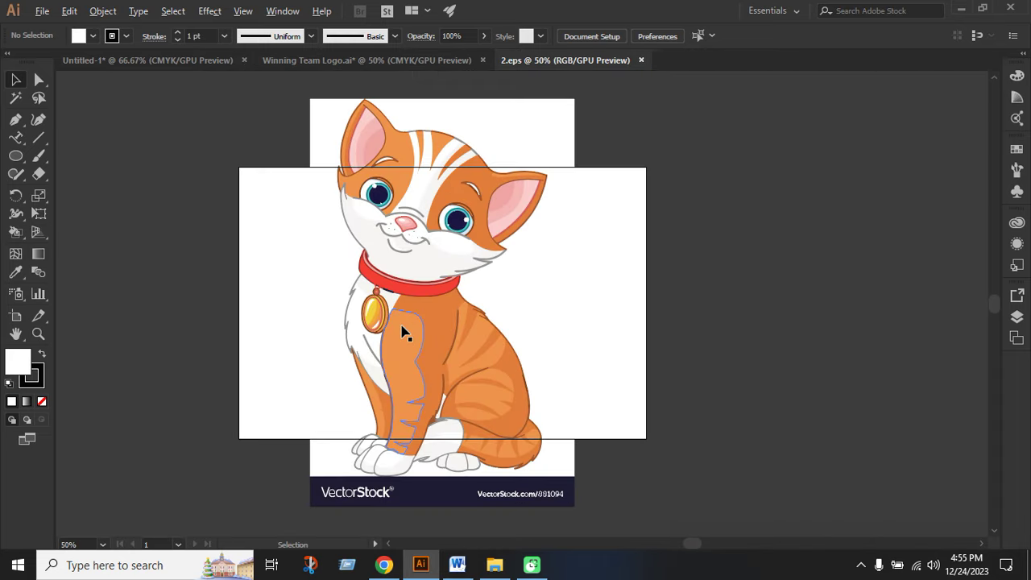
left_click_drag(434, 303, 785, 313)
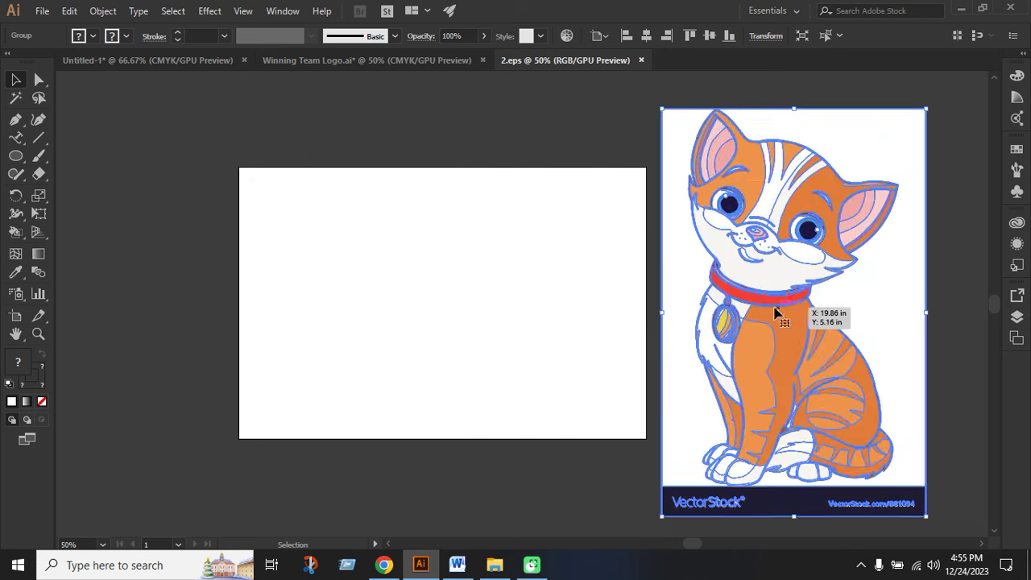
left_click_drag(928, 109, 869, 197)
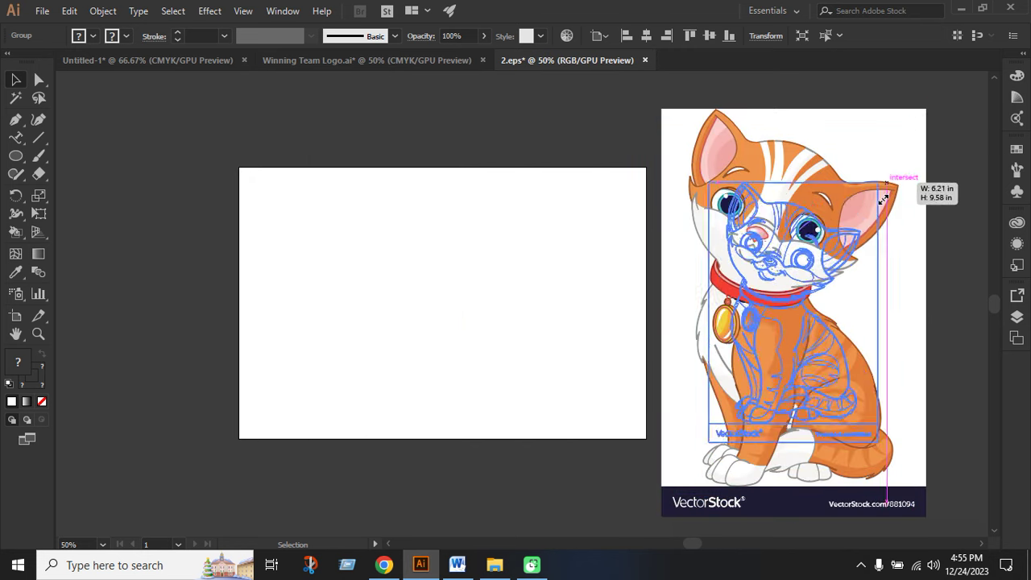
left_click_drag(812, 320, 330, 60)
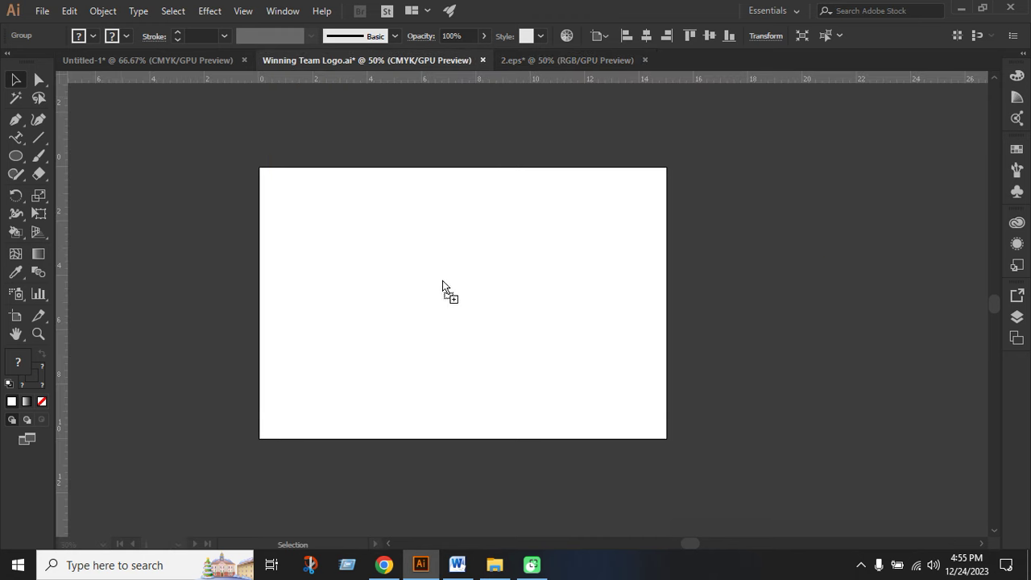
left_click_drag(442, 281, 802, 296)
Select the pasted cat artwork and ungroup it
left_click(914, 411)
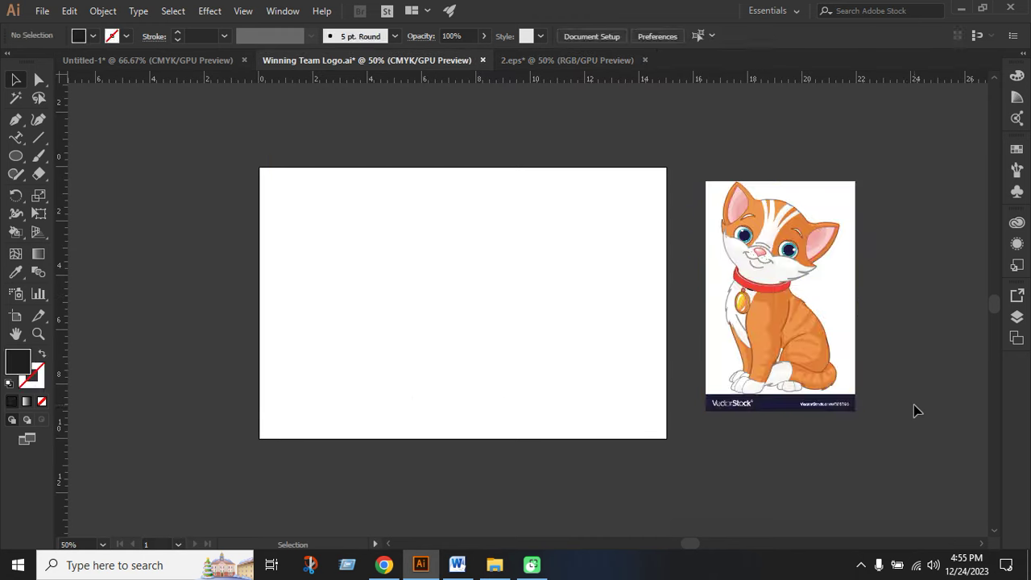
left_click(720, 302)
scroll(951, 346, "up", 2)
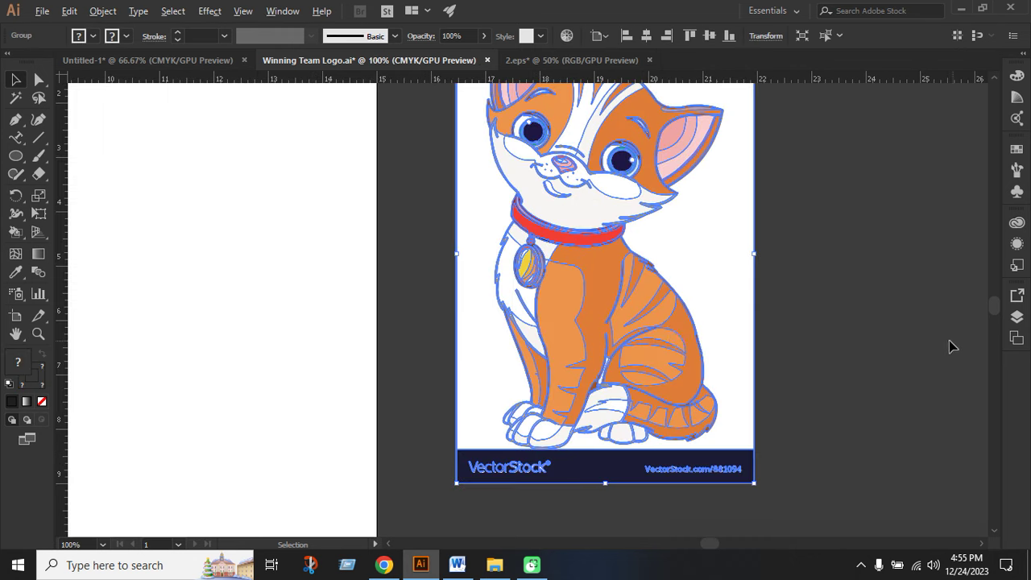
scroll(599, 292, "down", 1)
scroll(598, 294, "up", 1)
right_click(598, 294)
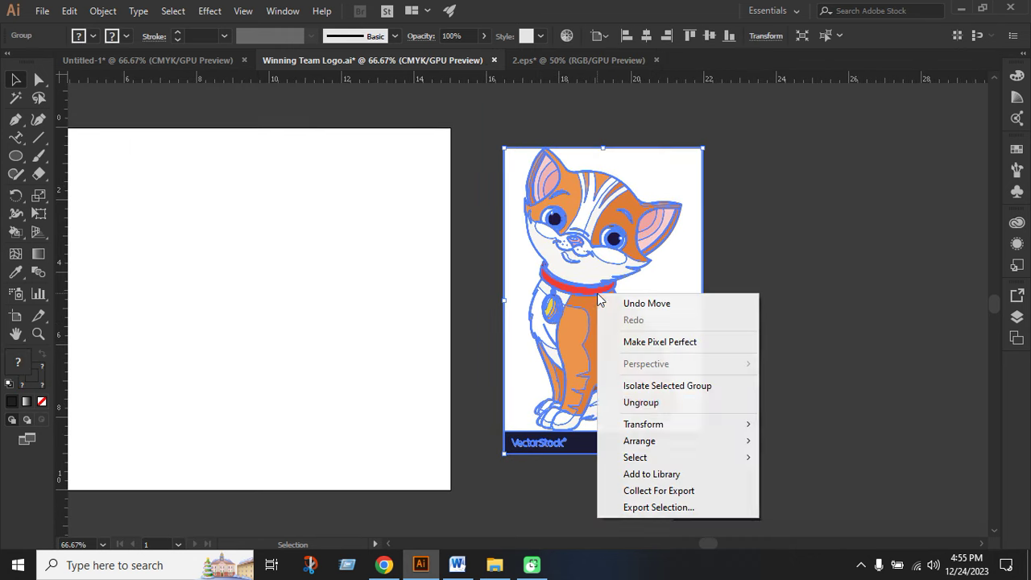
left_click(649, 403)
Delete the white background, its leftover strip and the VectorStock logo banner, then deselect
left_click(810, 362)
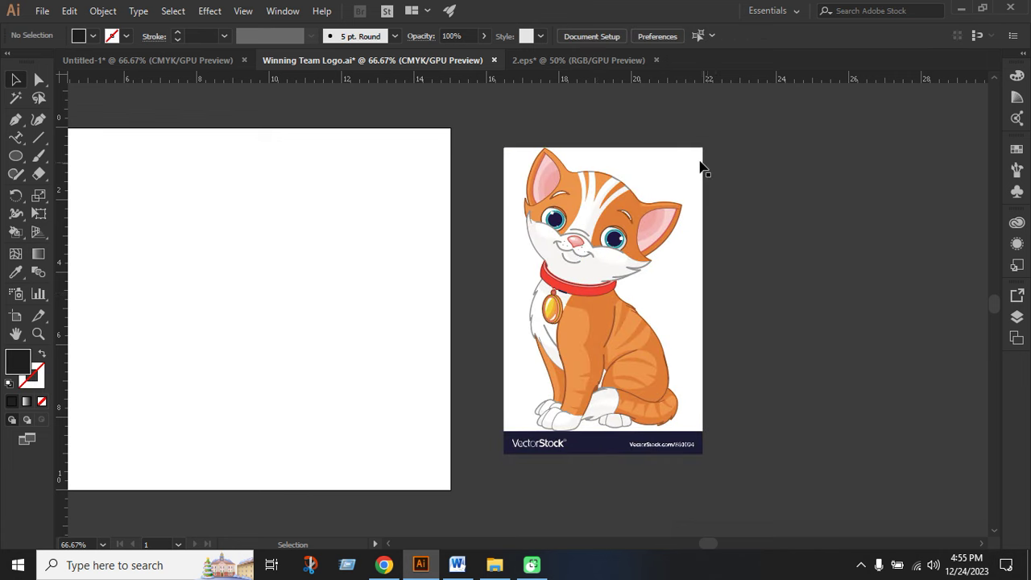
left_click(699, 167)
key("Delete")
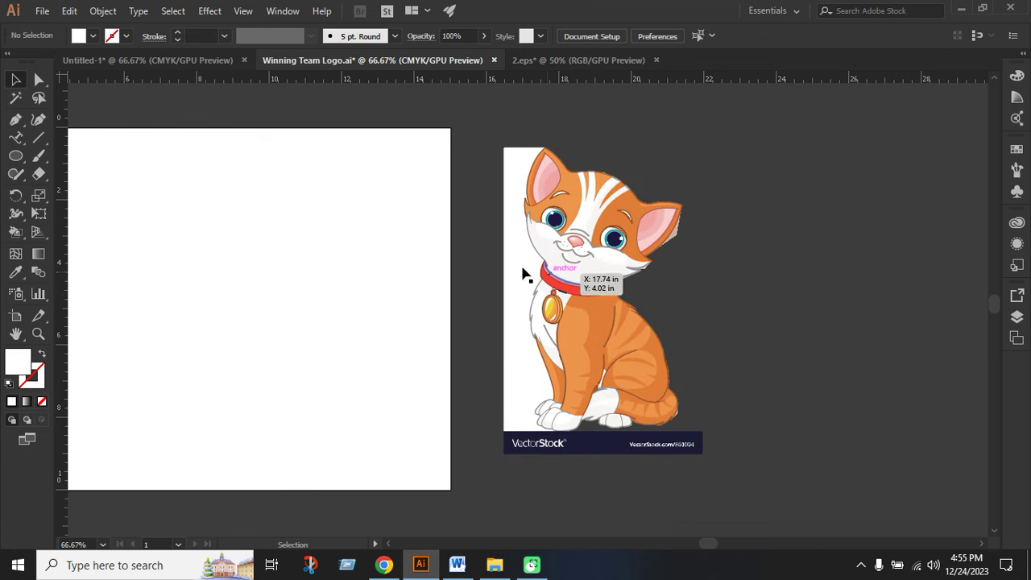
left_click(521, 274)
key("Delete")
left_click(605, 443)
key("Delete")
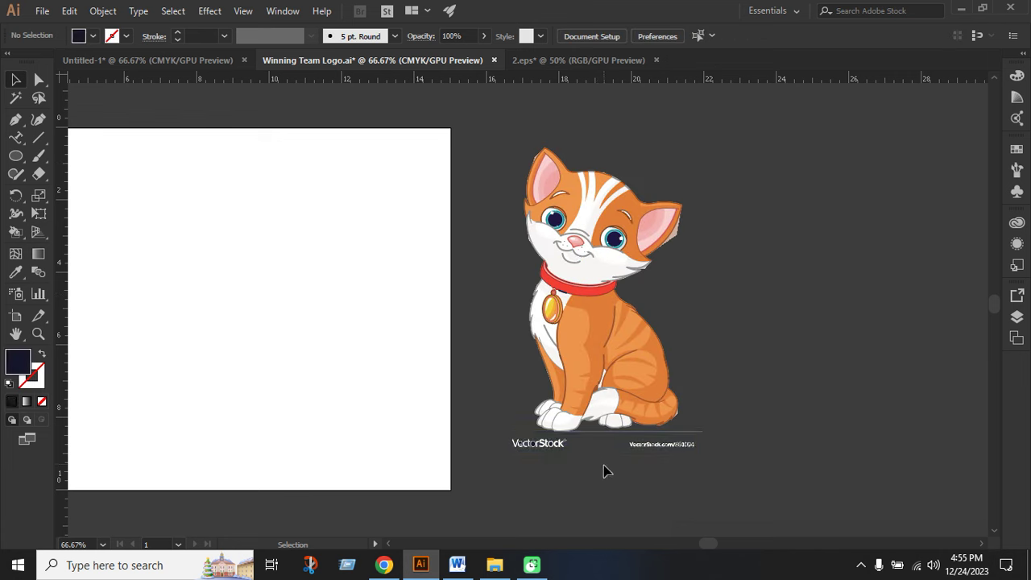
left_click_drag(507, 451, 518, 449)
left_click(518, 448)
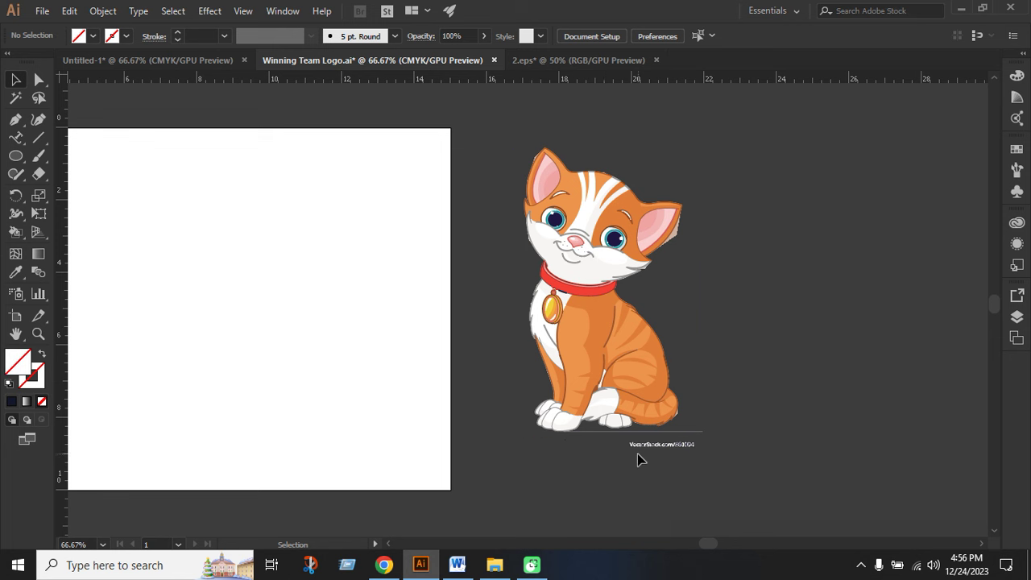
Delete the VectorStock.com watermark text and underline, zooming in to check the edges
scroll(637, 455, "up", 2)
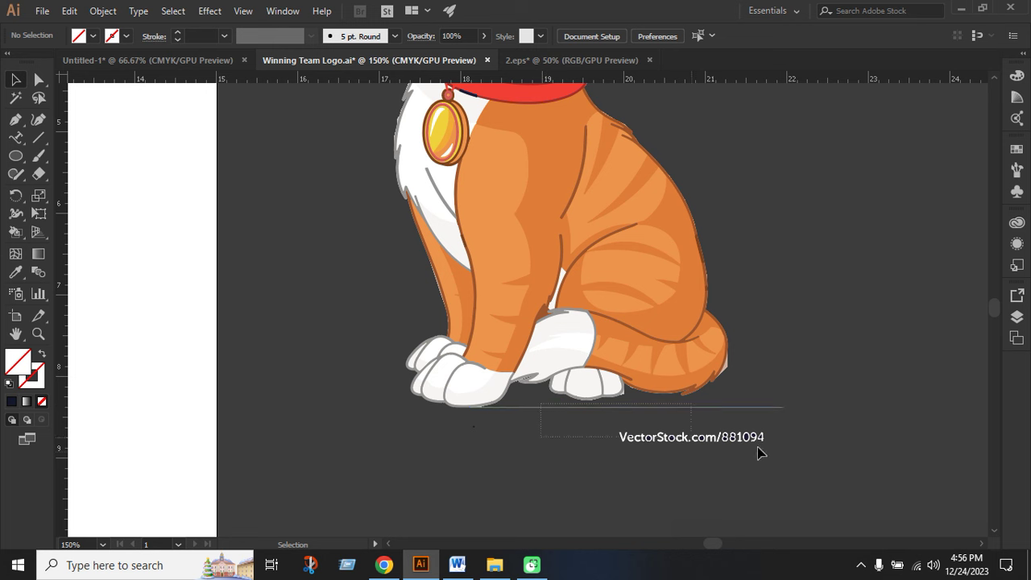
left_click(759, 449)
key("Delete")
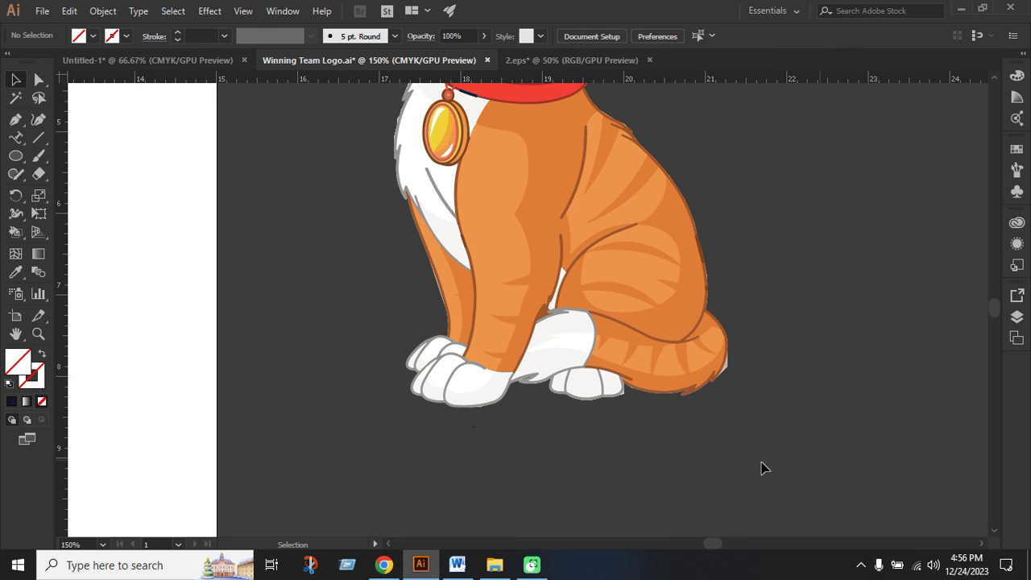
scroll(765, 468, "up", 2)
scroll(812, 456, "up", 2)
scroll(813, 457, "up", 2)
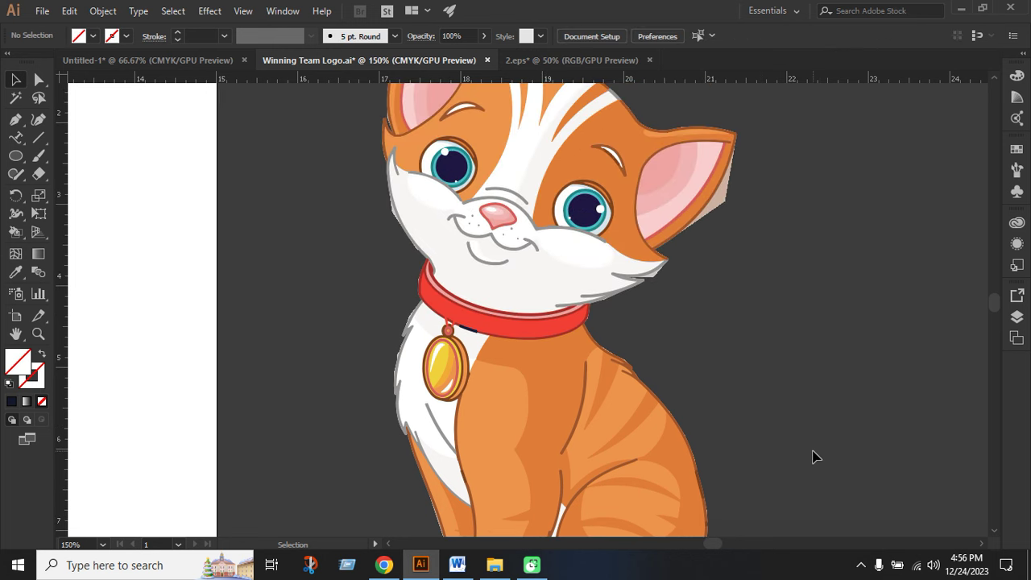
scroll(714, 249, "down", 2)
scroll(699, 249, "up", 4)
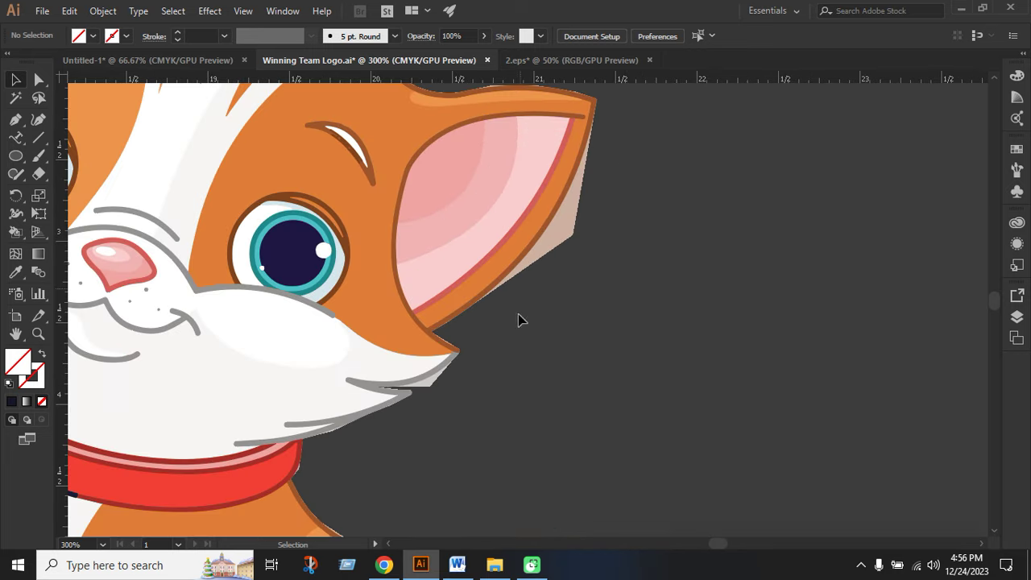
scroll(425, 414, "up", 2)
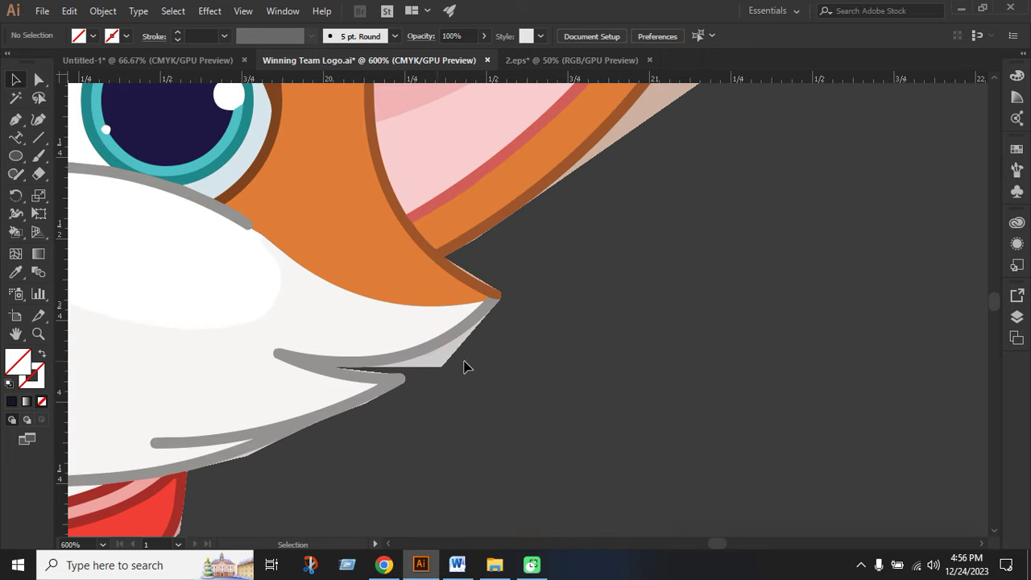
scroll(546, 332, "down", 2)
scroll(551, 327, "down", 2)
scroll(550, 327, "down", 2)
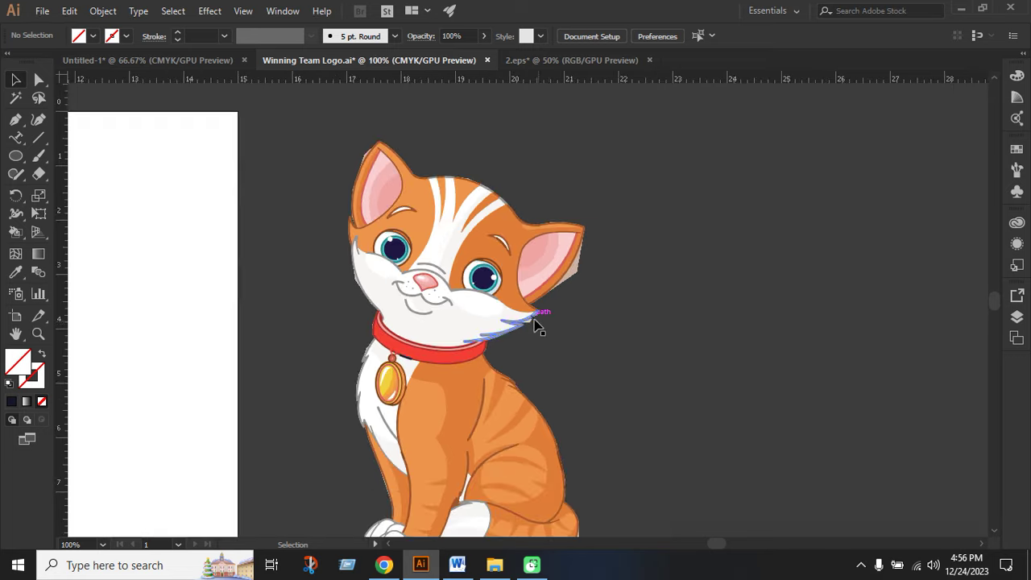
scroll(538, 326, "down", 2)
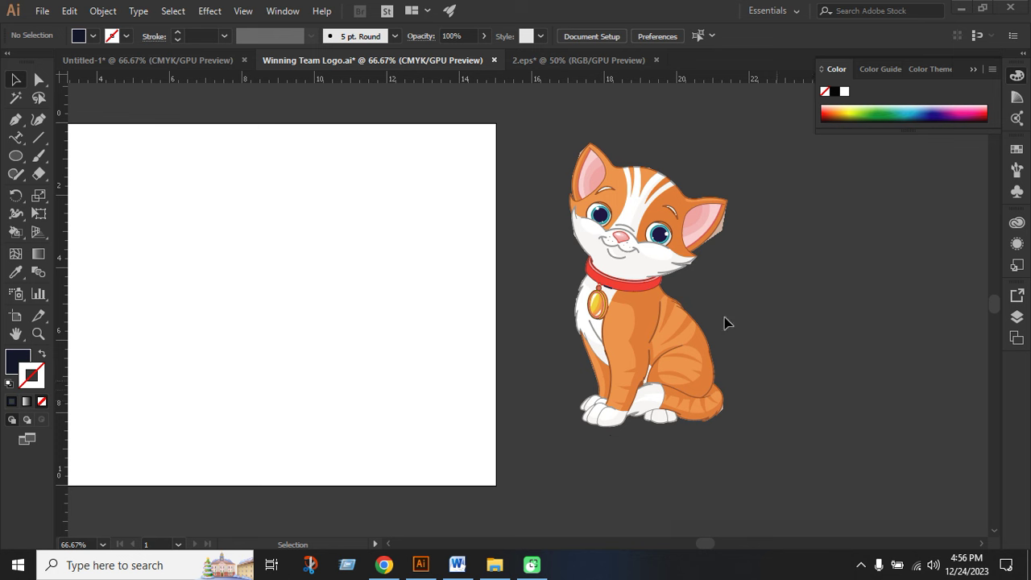
Select the whole cat group, then deselect and zoom around to inspect the cleaned artwork
left_click(700, 387)
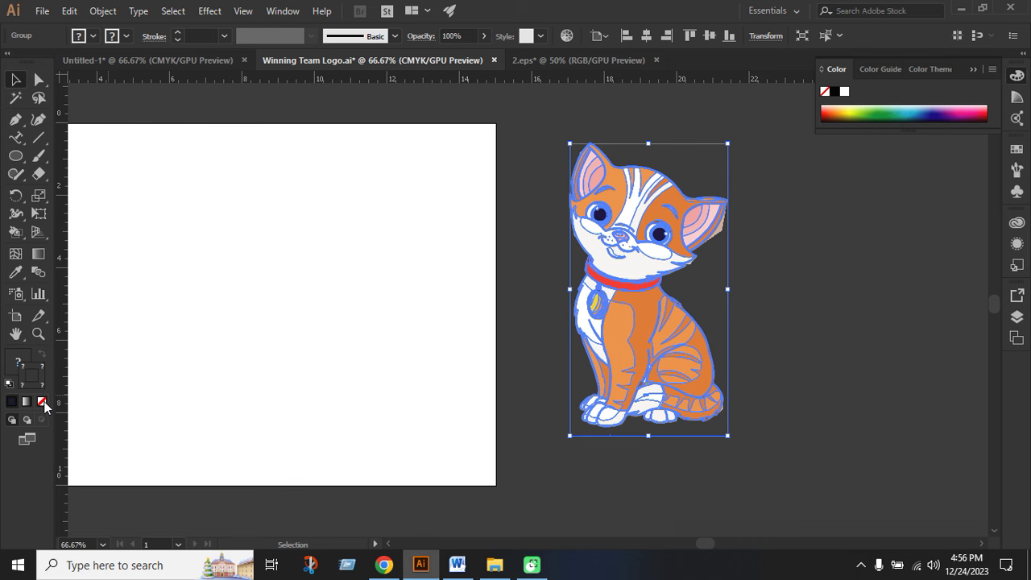
left_click(812, 340)
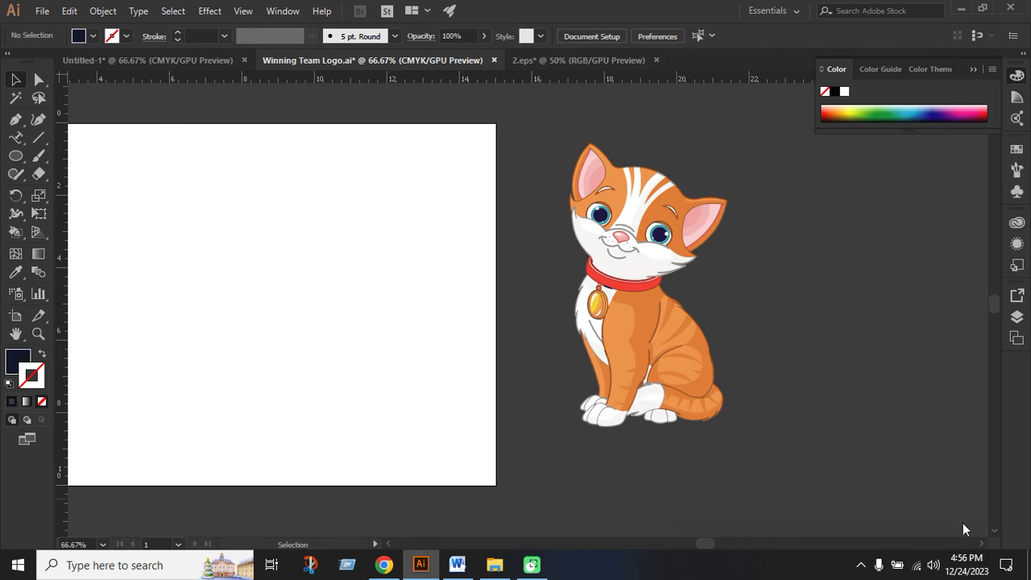
scroll(717, 346, "up", 1)
scroll(720, 345, "up", 1)
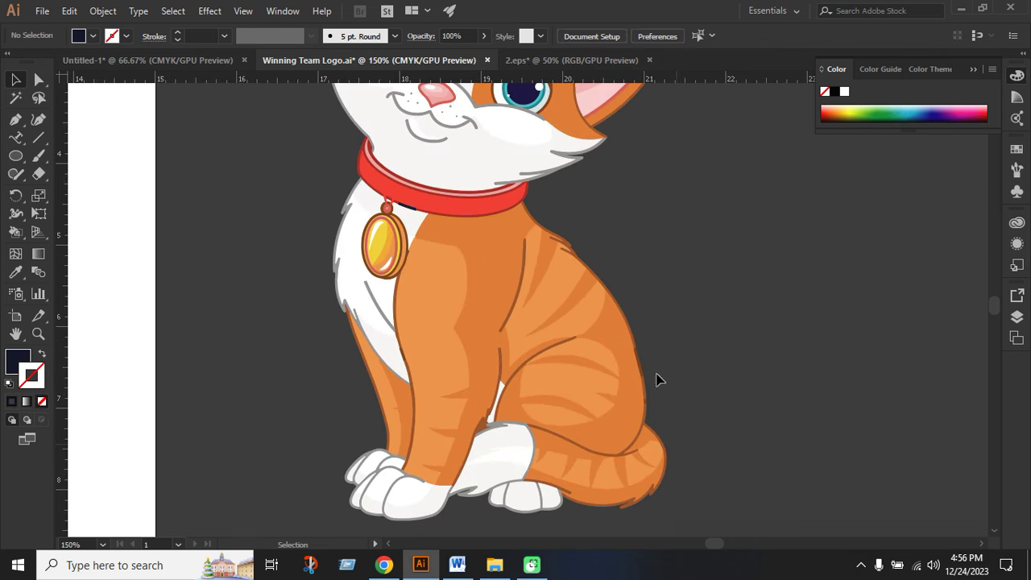
scroll(652, 370, "up", 2)
scroll(647, 359, "up", 1)
scroll(651, 364, "up", 1)
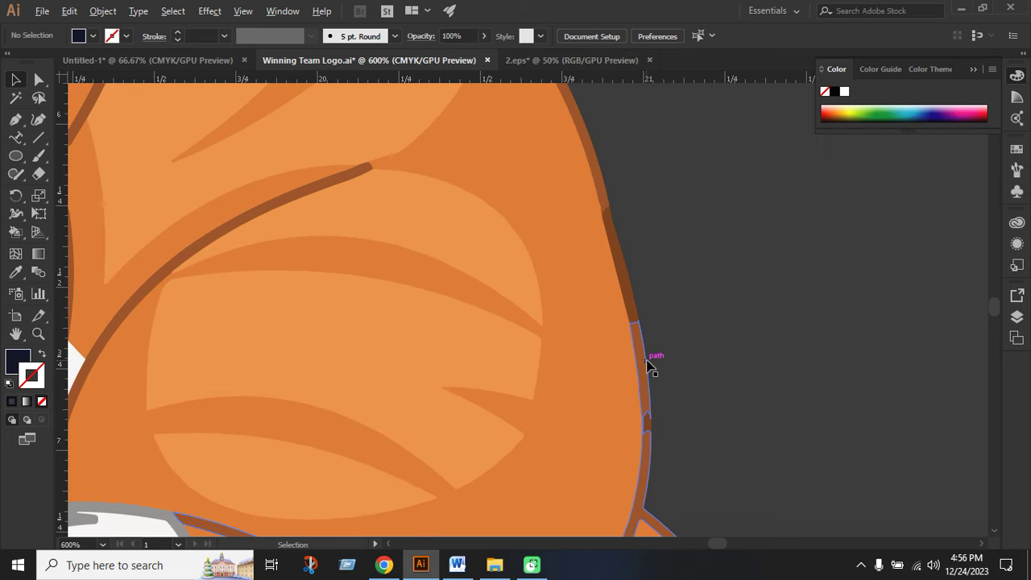
scroll(657, 358, "down", 3)
scroll(669, 349, "down", 3)
scroll(701, 339, "up", 1)
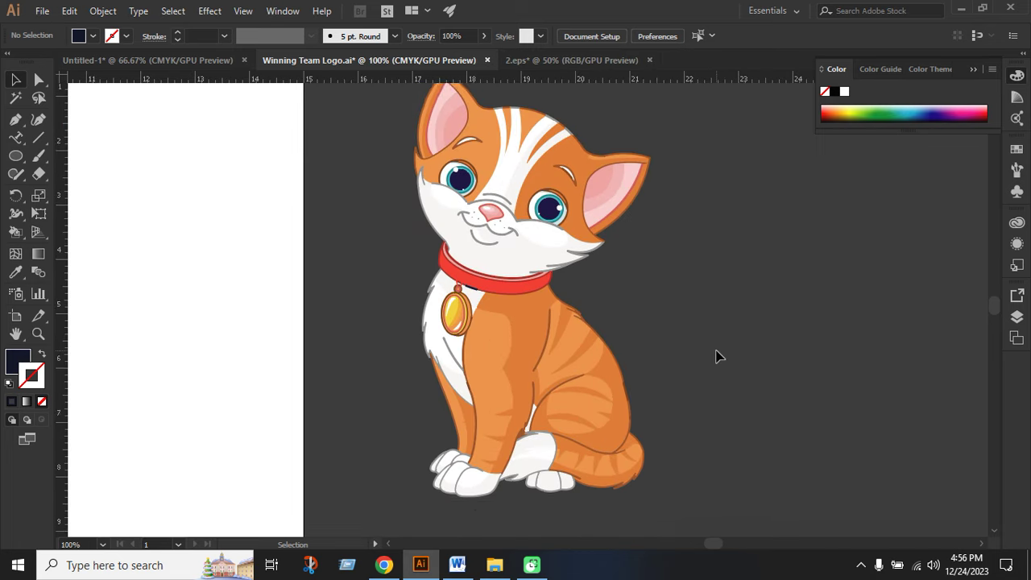
scroll(631, 307, "down", 1)
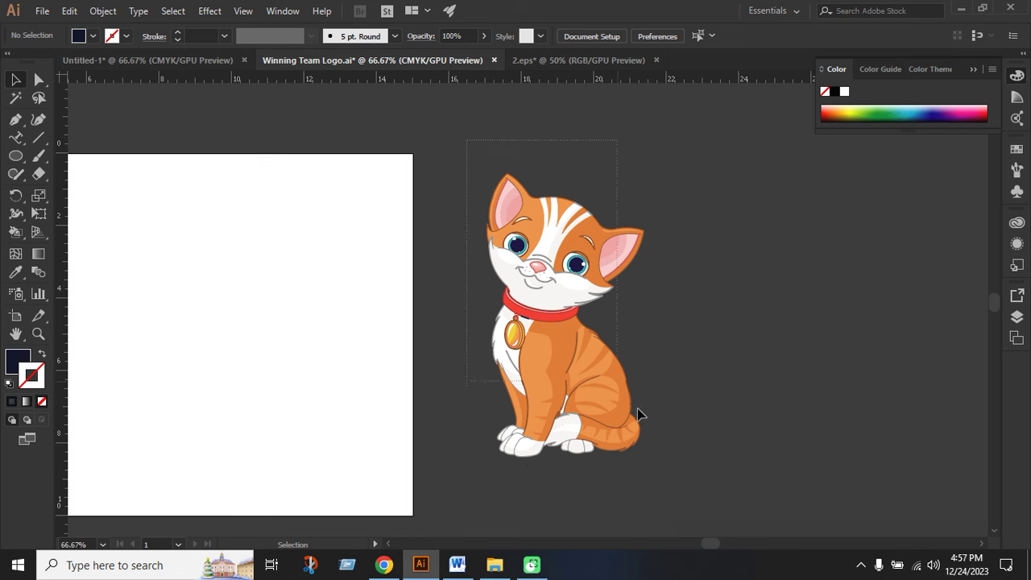
Select all of the cat, switch to the Live Paint Bucket, and undo a trial green forehead fill
key("ctrl+a")
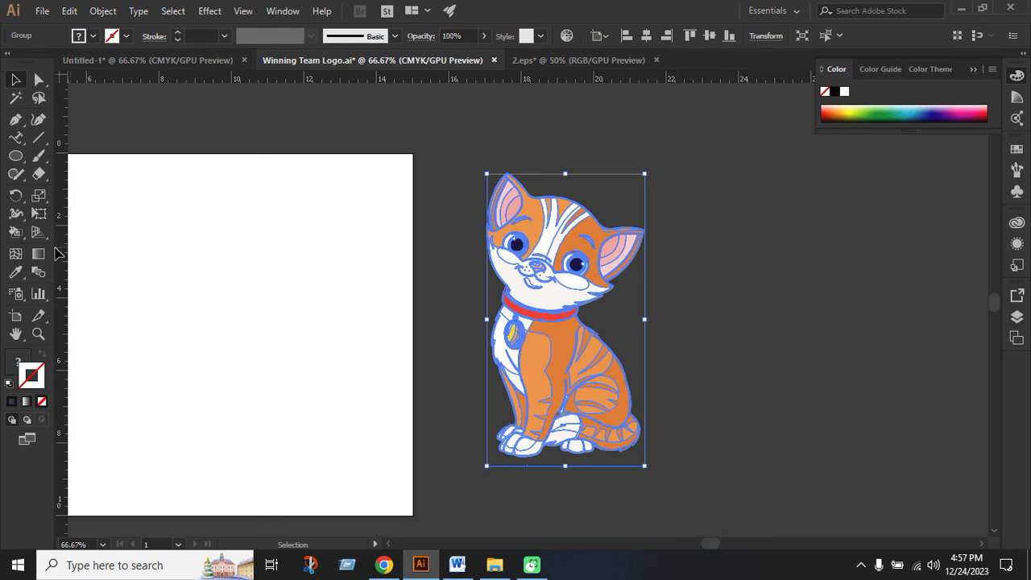
left_click_drag(17, 233, 94, 256)
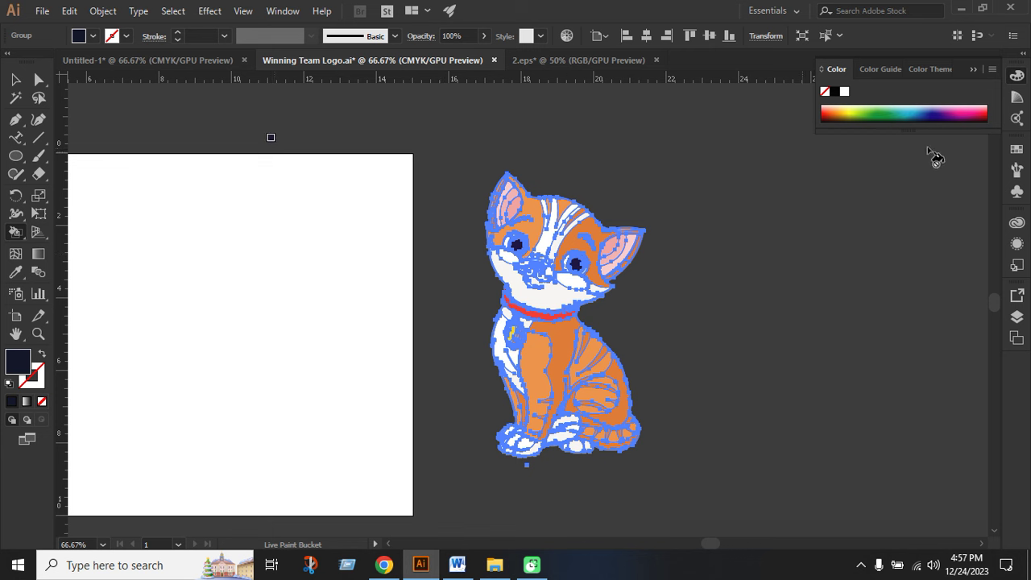
left_click(973, 70)
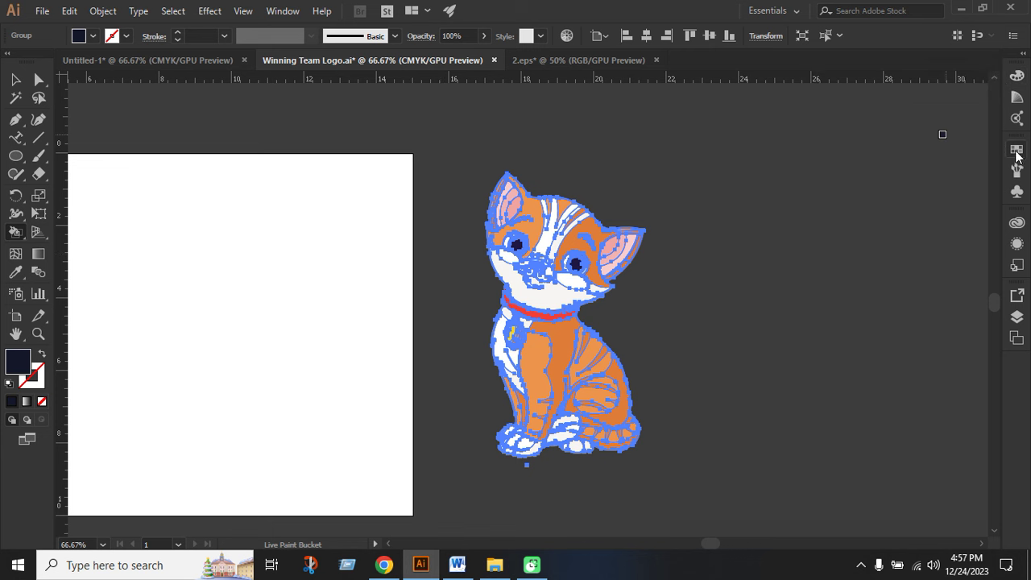
left_click(1017, 152)
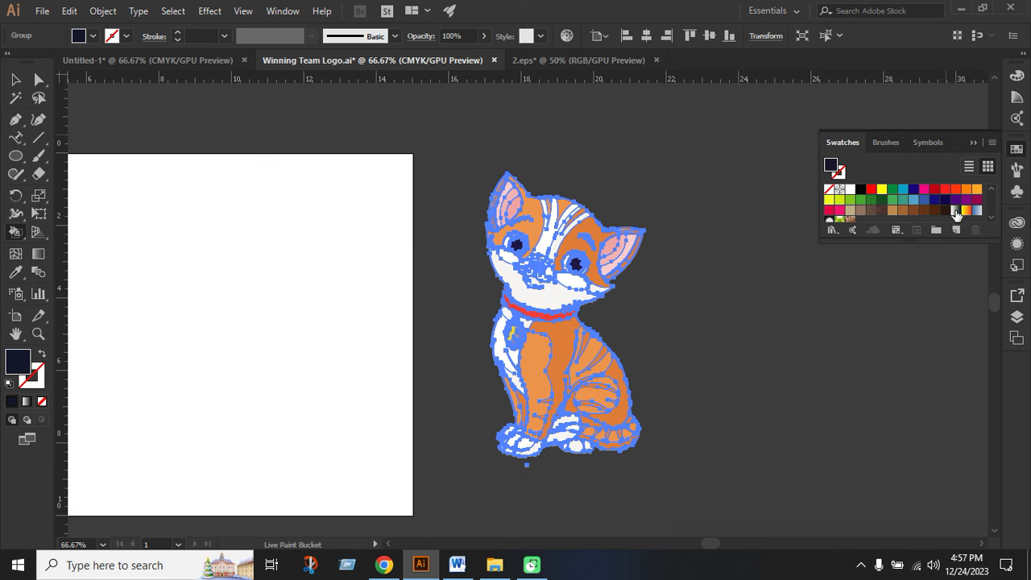
left_click(884, 206)
scroll(686, 277, "up", 1)
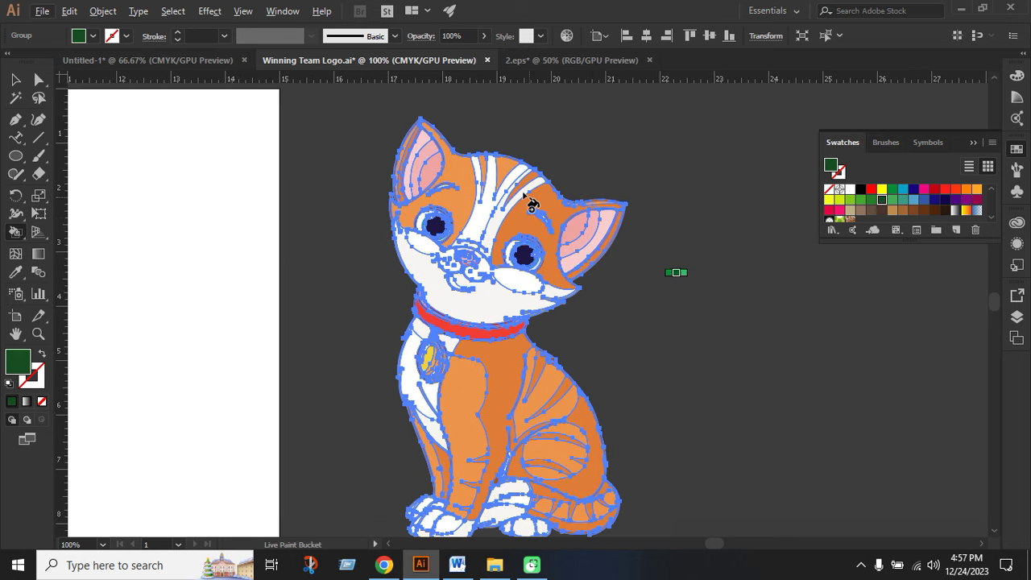
left_click(469, 200)
key("ctrl+z")
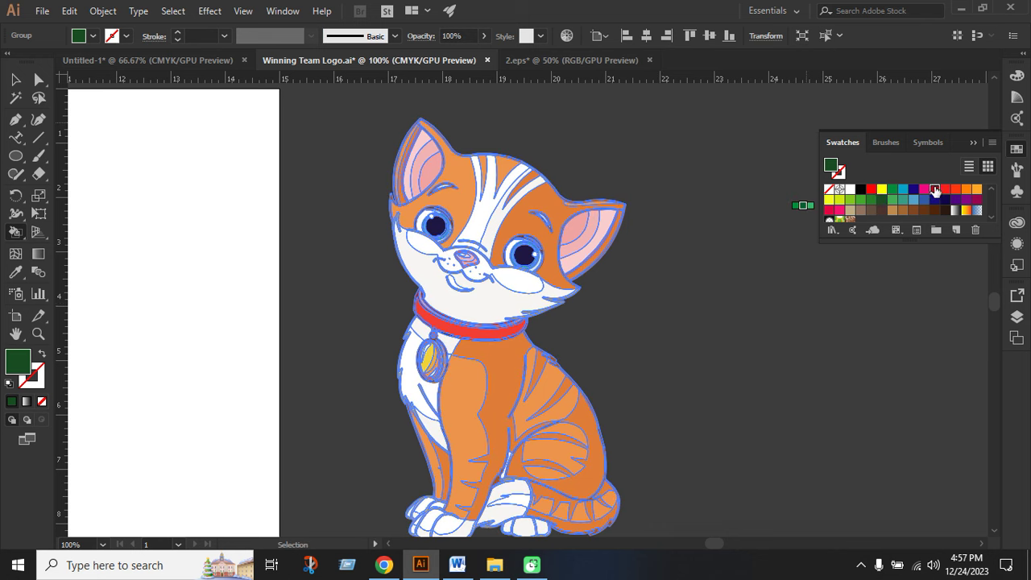
Fill both eye patches, chest, hind leg and tail bottom red, then deselect with the Selection tool
left_click(935, 190)
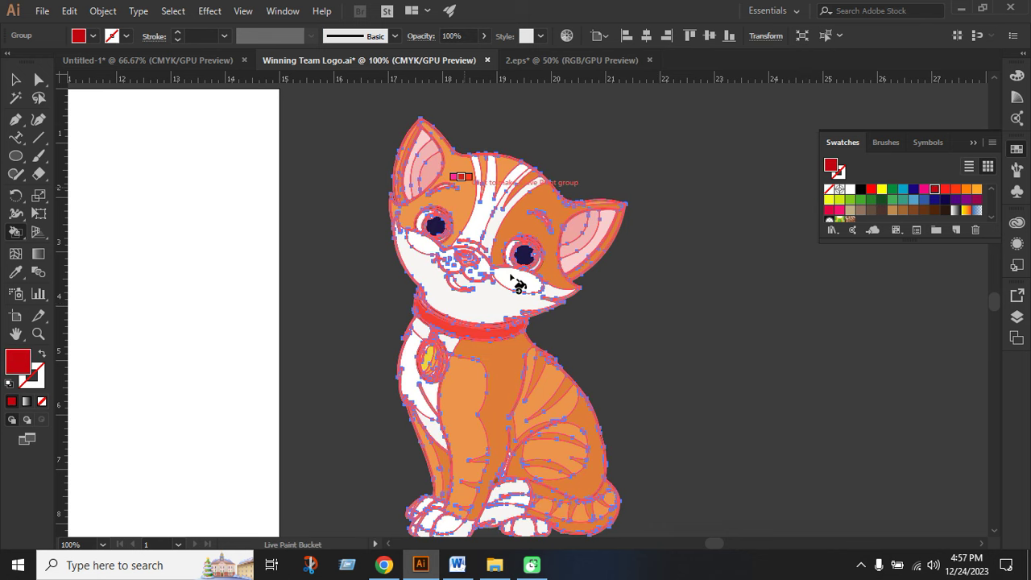
left_click(549, 275)
left_click(526, 229)
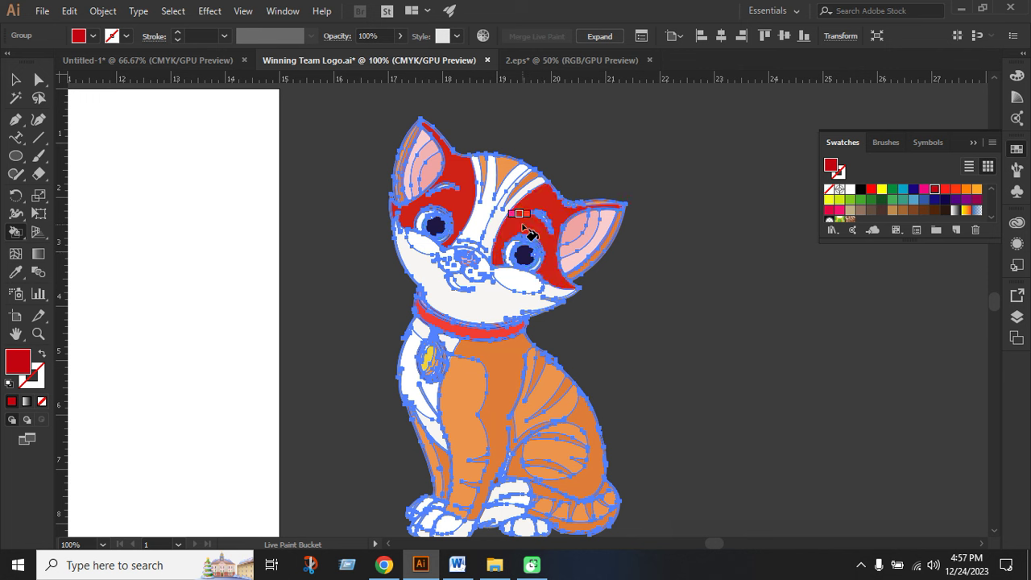
left_click(508, 397)
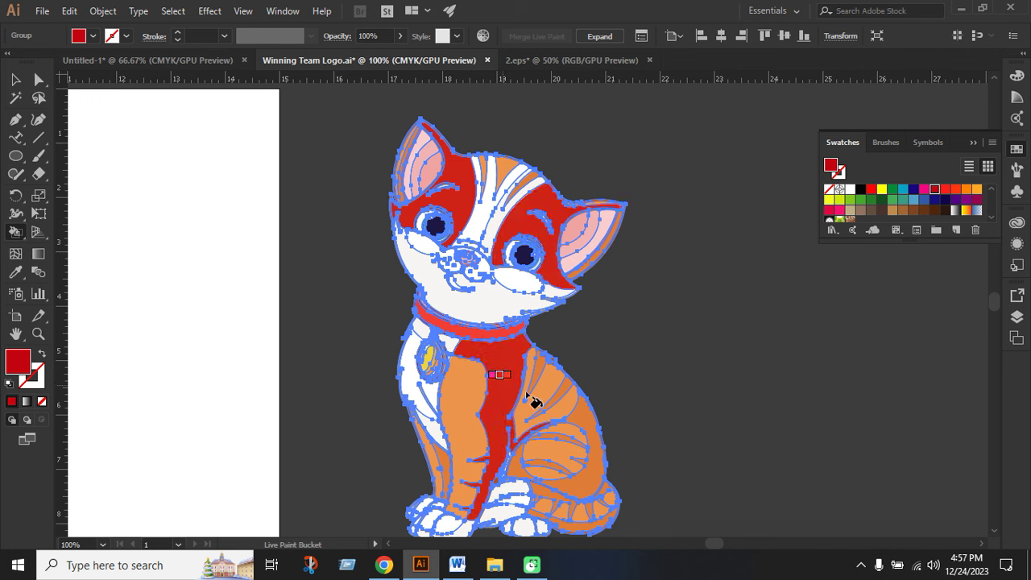
left_click(592, 434)
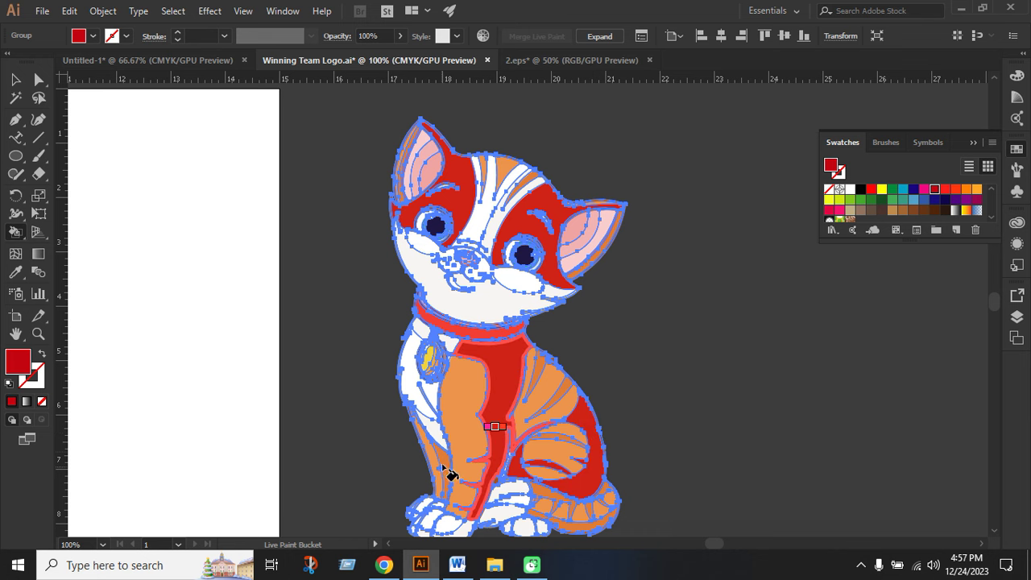
scroll(789, 378, "down", 1)
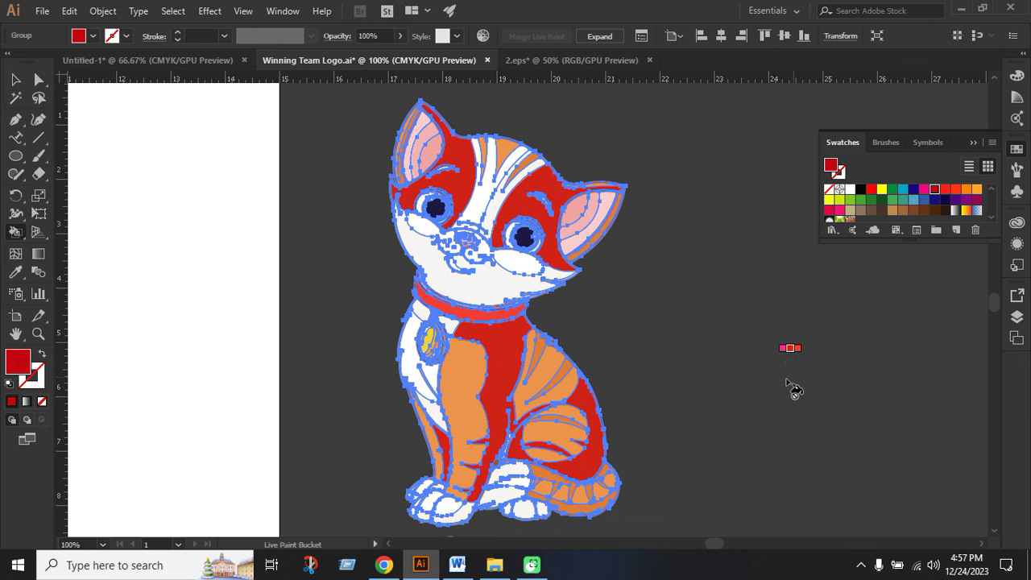
left_click(601, 508)
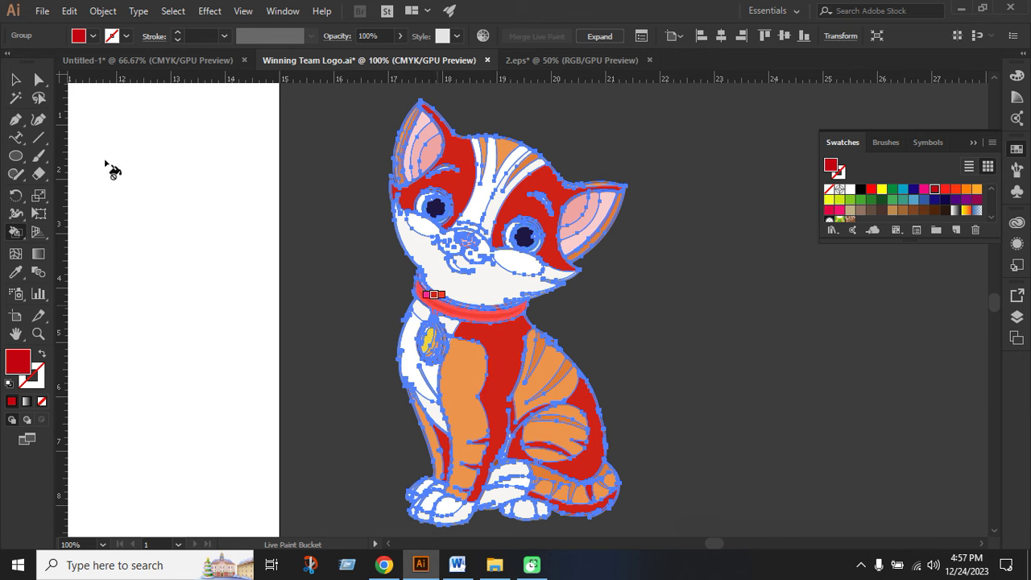
left_click(15, 79)
left_click(714, 306)
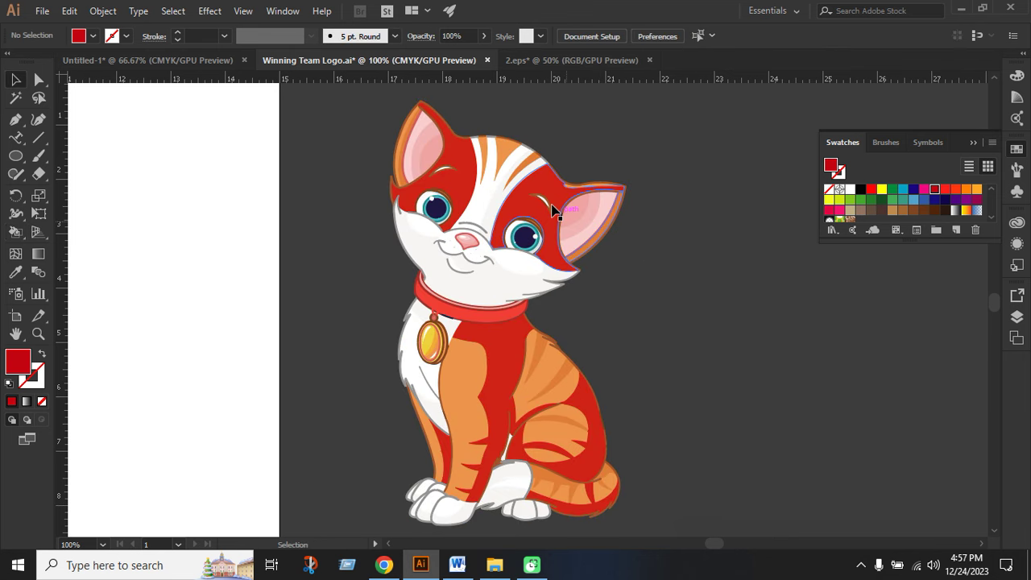
scroll(554, 207, "down", 1)
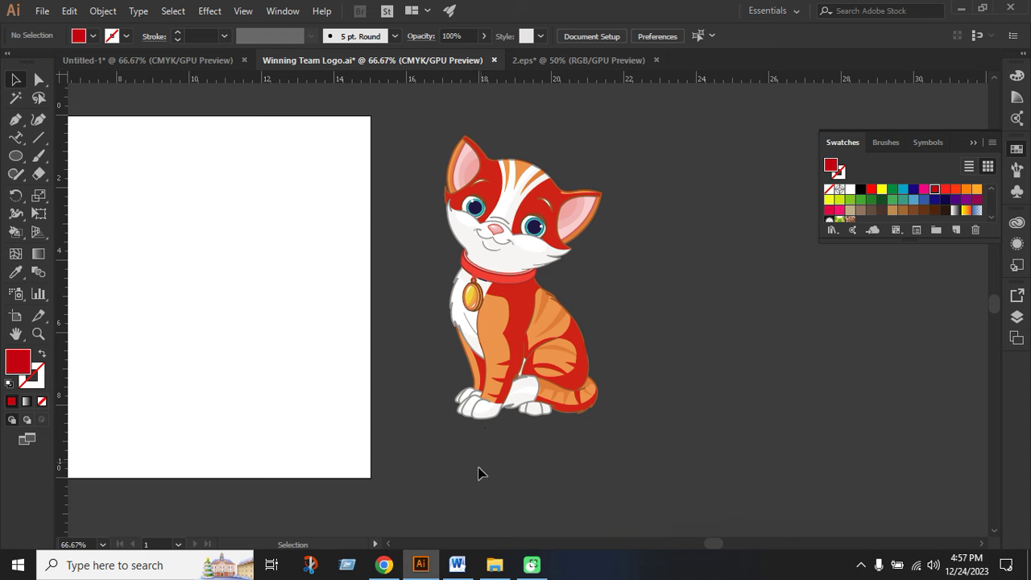
Review the 2.jpg preview on the Vectorizer.AI tab in Chrome, then return to Illustrator
left_click(384, 565)
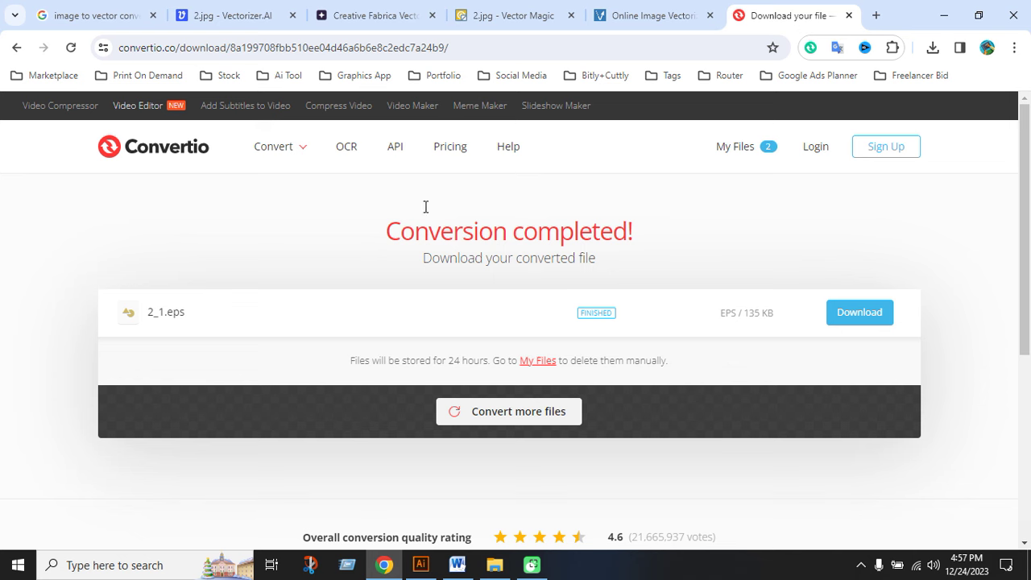
left_click(237, 16)
scroll(291, 117, "up", 4)
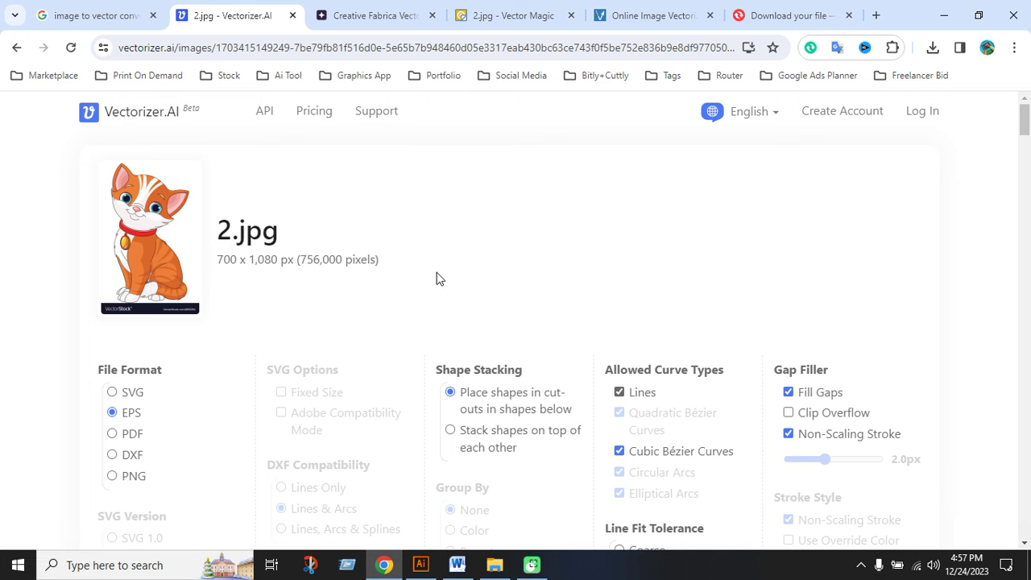
left_click(421, 565)
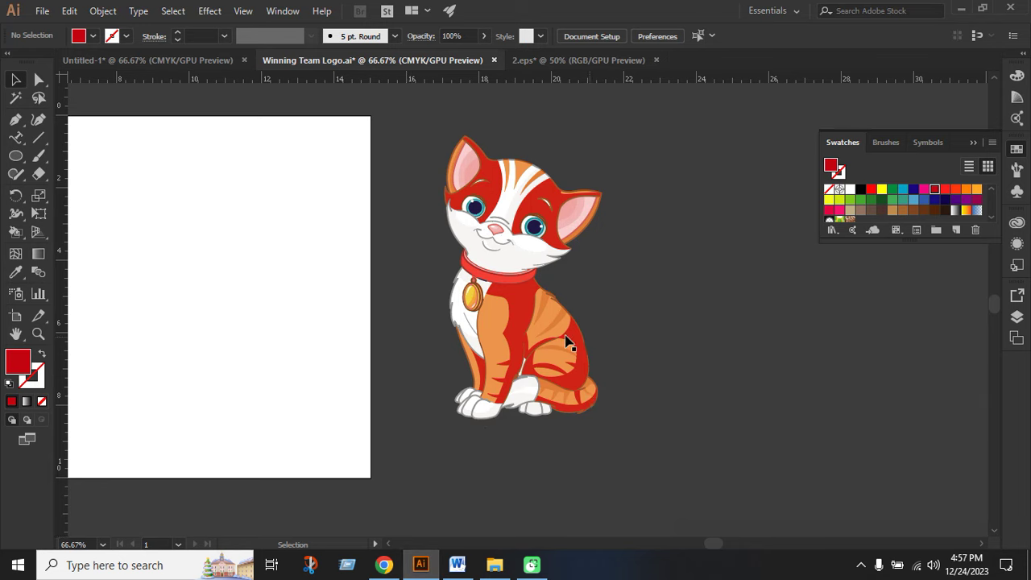
Place 2.jpg from Desktop > Image Trace as a frame to the right of the red cat
scroll(569, 340, "up", 3)
scroll(536, 325, "down", 1)
scroll(525, 333, "down", 1)
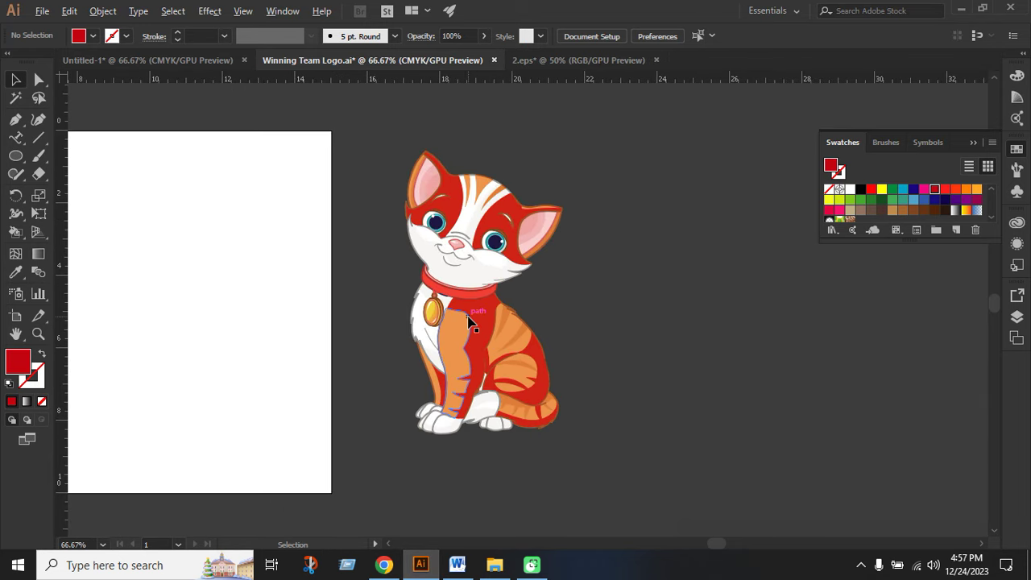
left_click(42, 10)
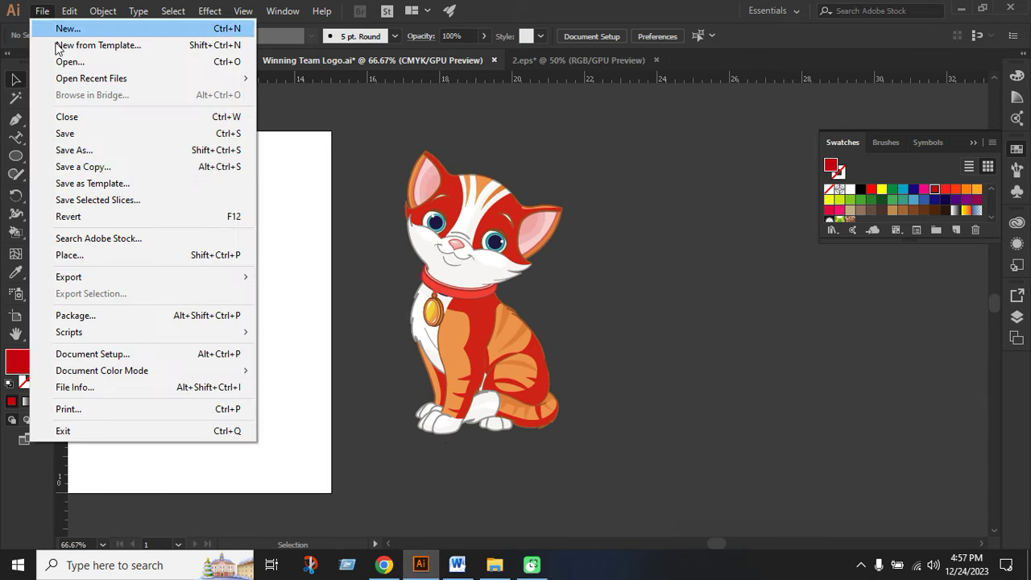
left_click(85, 257)
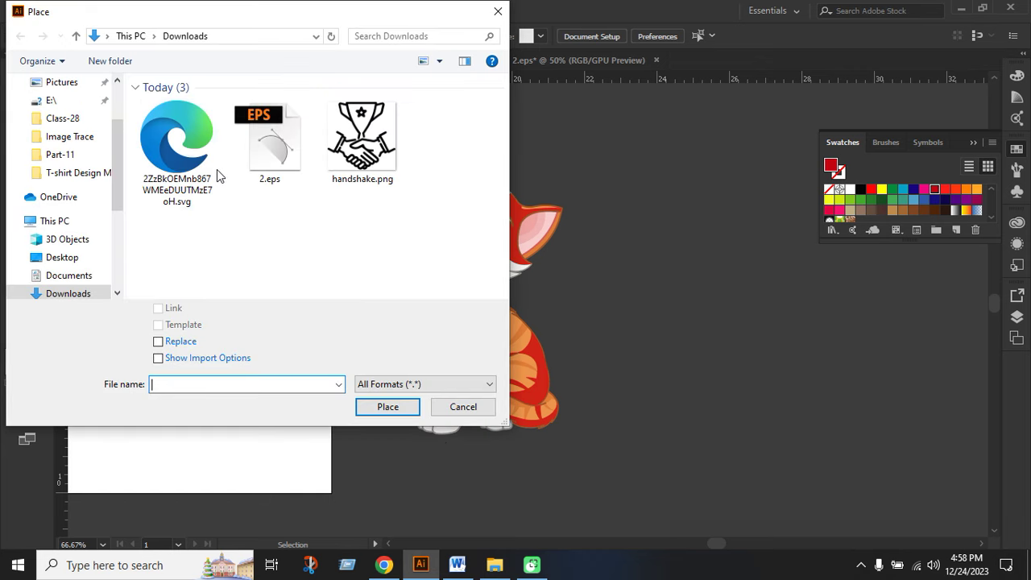
left_click(61, 257)
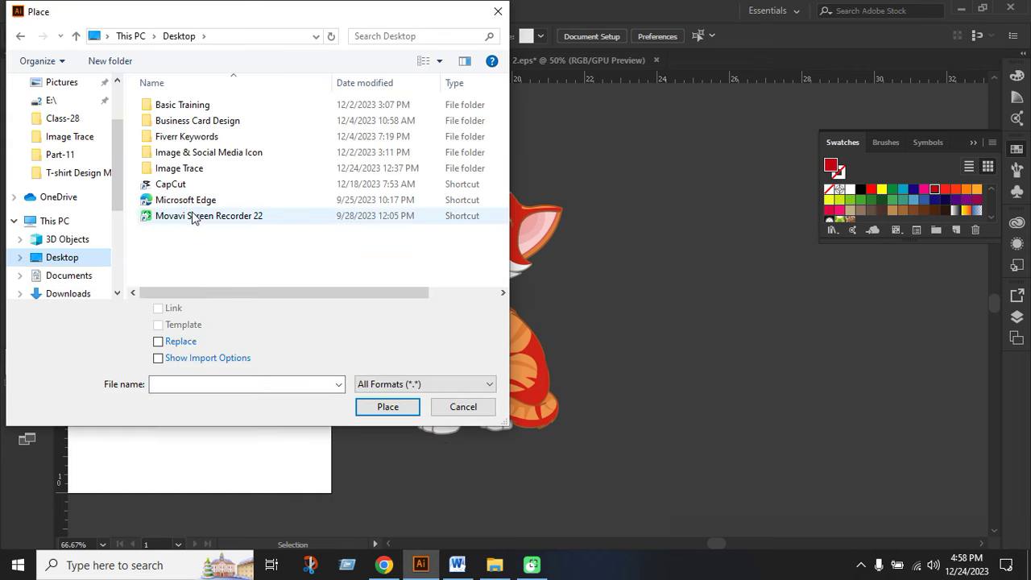
double_click(193, 173)
left_click(256, 131)
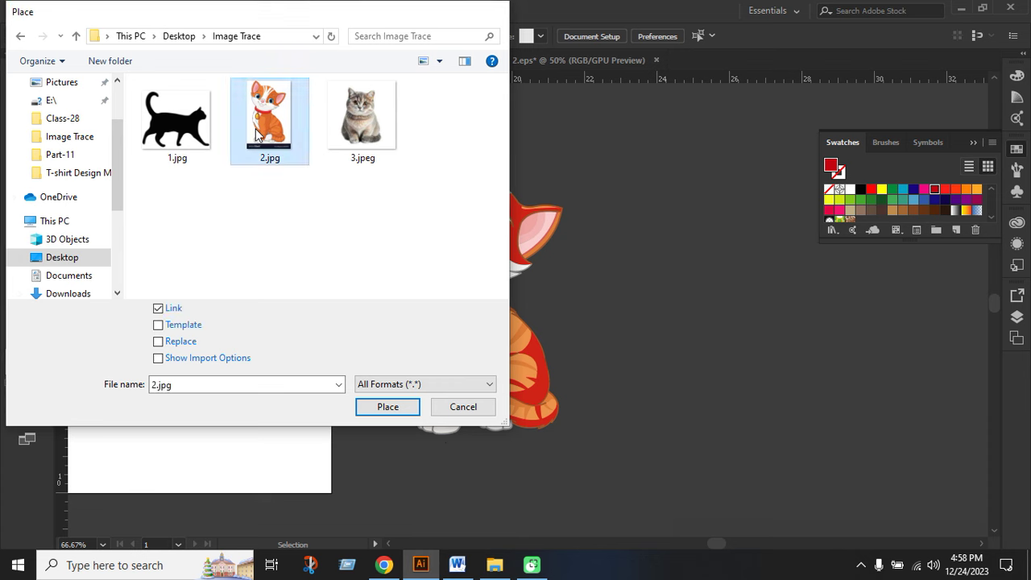
double_click(255, 129)
key("ctrl+minus")
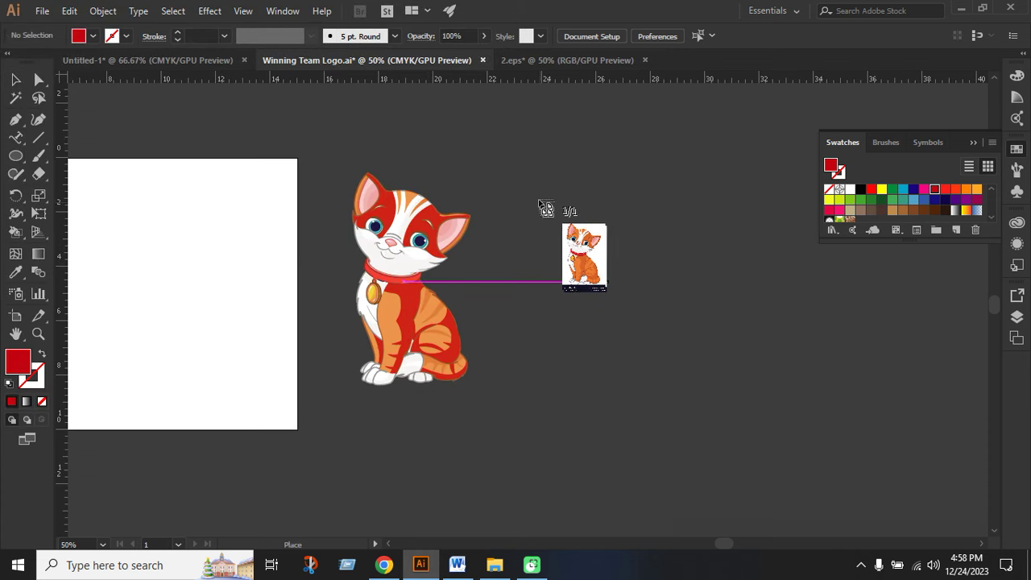
left_click_drag(512, 184, 681, 395)
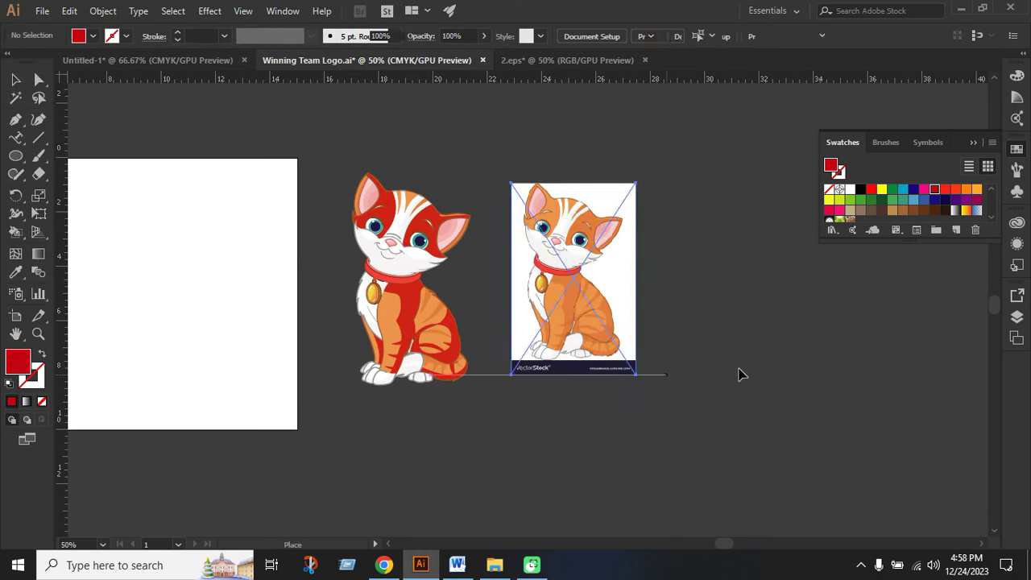
key("ctrl+plus")
scroll(601, 334, "up", 2)
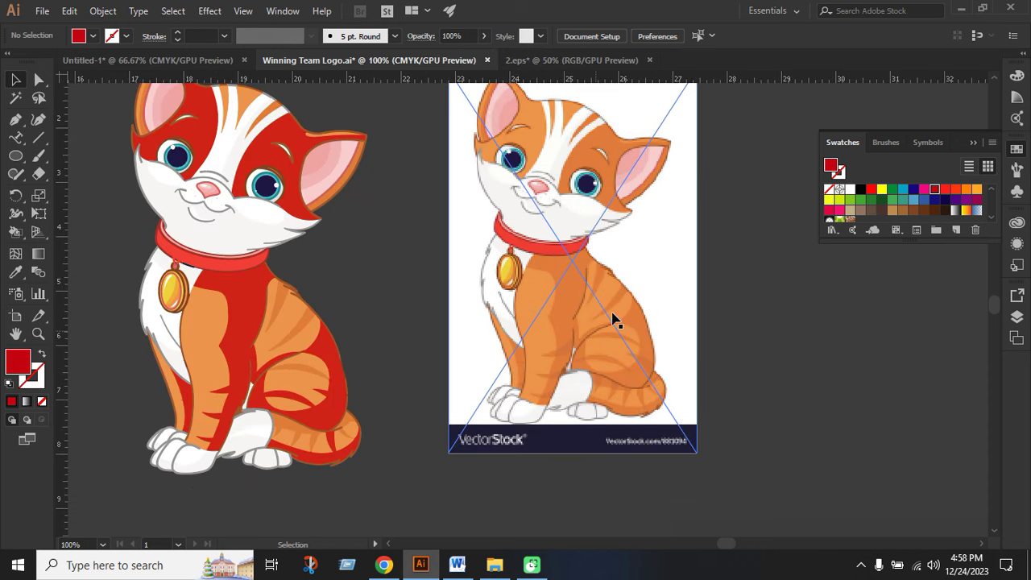
scroll(628, 313, "up", 2)
scroll(632, 311, "up", 2)
scroll(636, 306, "up", 1)
scroll(690, 326, "up", 2)
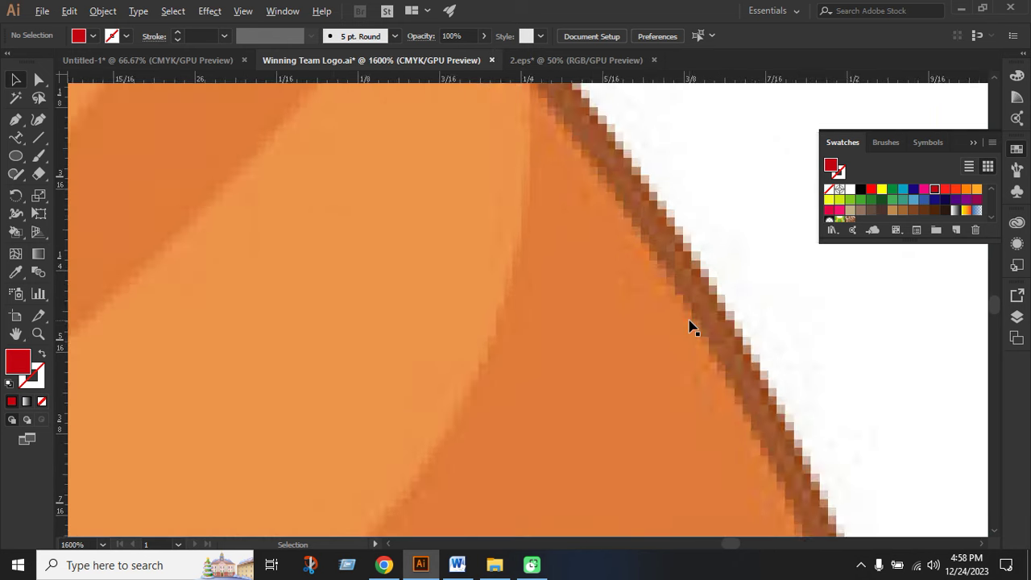
scroll(691, 327, "up", 3)
scroll(687, 327, "down", 3)
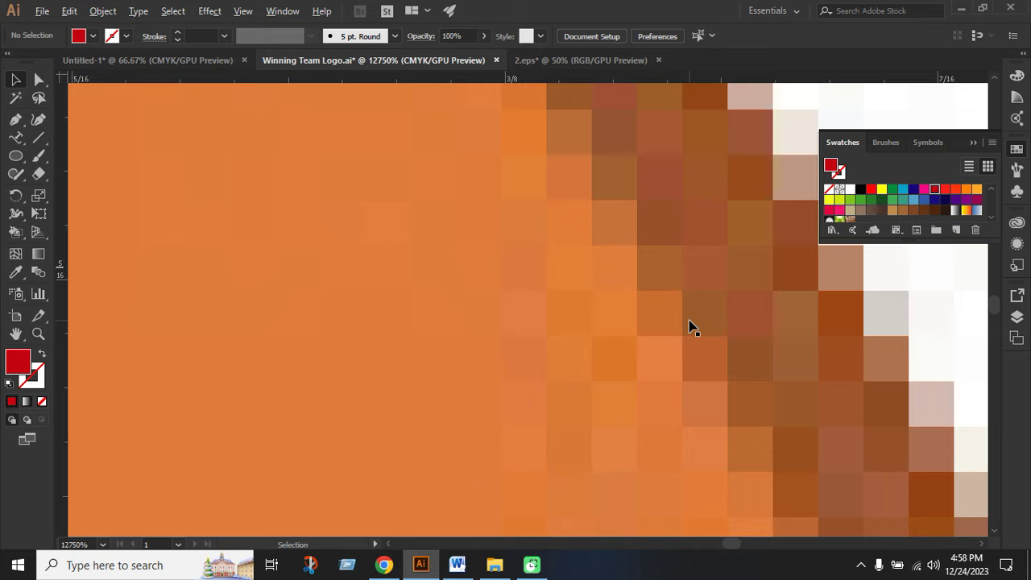
scroll(684, 327, "down", 5)
scroll(681, 327, "down", 5)
scroll(677, 329, "down", 5)
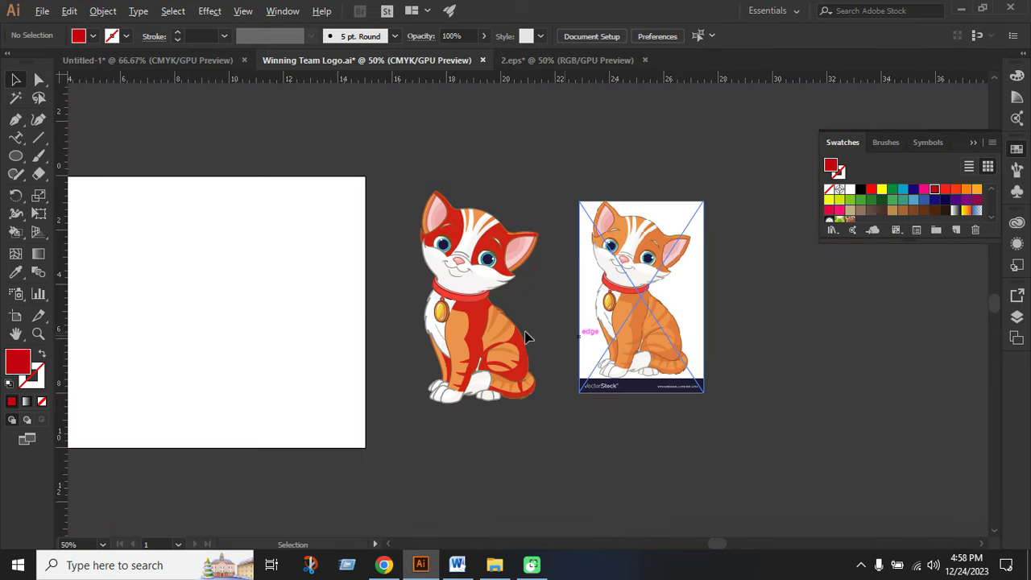
scroll(446, 340, "up", 4)
scroll(449, 339, "up", 6)
scroll(447, 338, "up", 5)
scroll(447, 339, "down", 3)
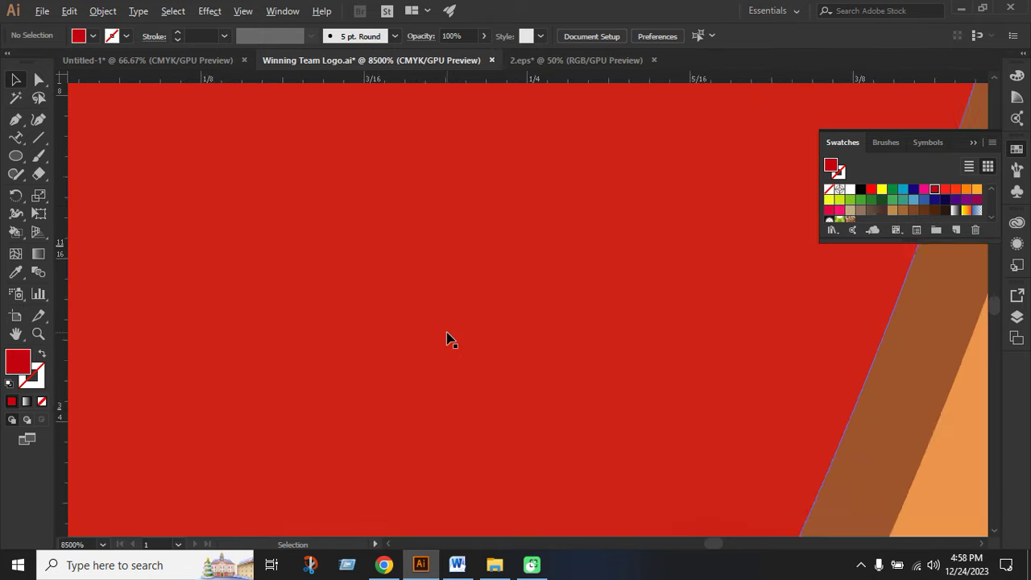
scroll(447, 338, "down", 4)
scroll(435, 331, "down", 3)
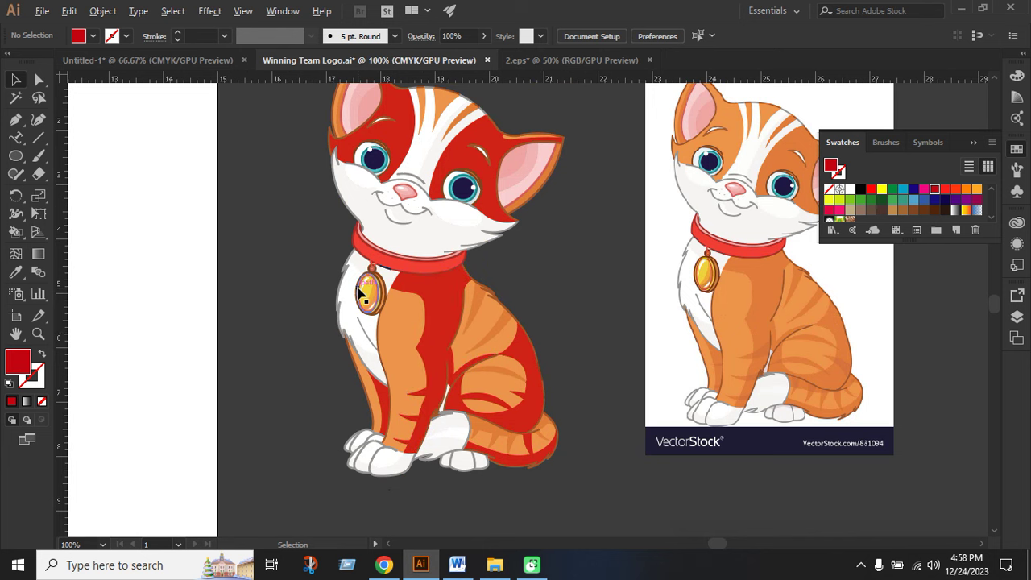
scroll(418, 302, "down", 1)
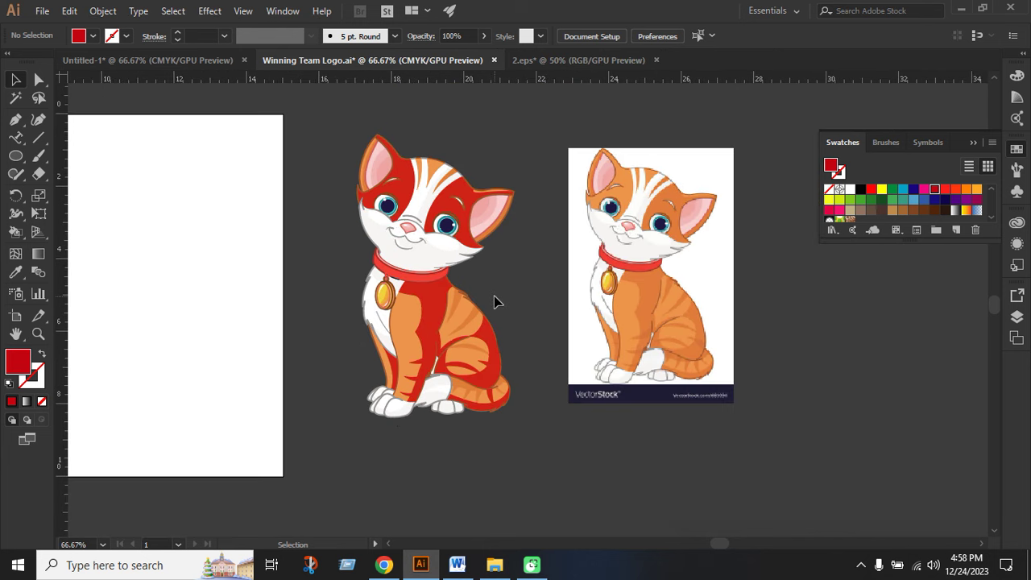
scroll(492, 302, "up", 2)
scroll(518, 335, "down", 1)
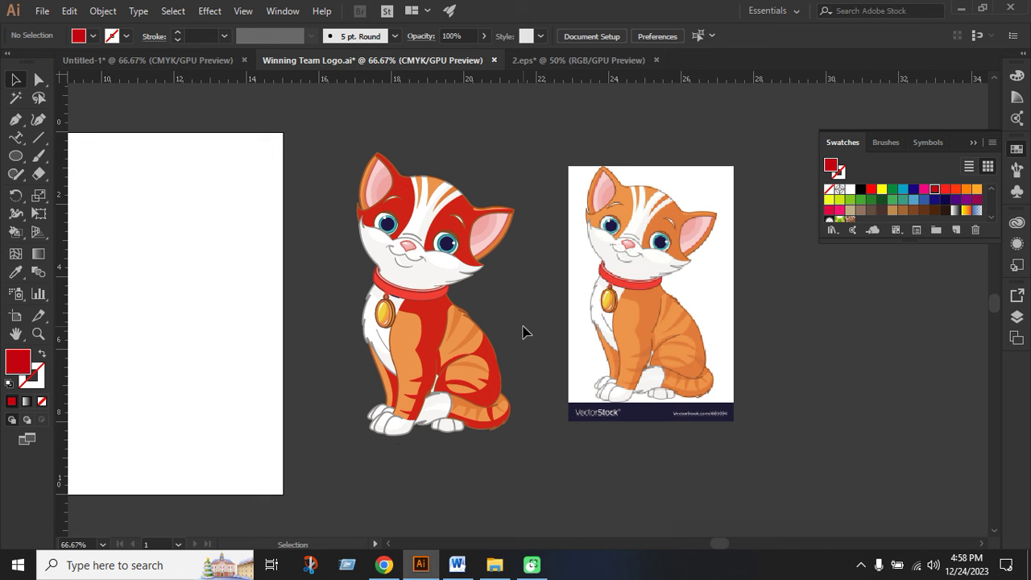
Nudge the raster 2.jpg cat slightly left and down beside the vector cat, then deselect
left_click_drag(591, 349, 582, 360)
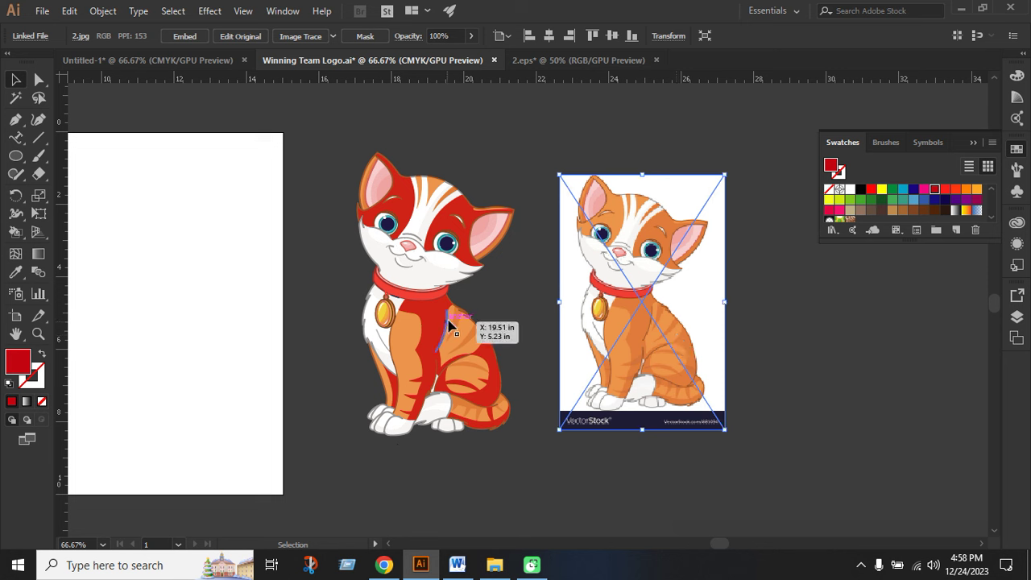
left_click(515, 289)
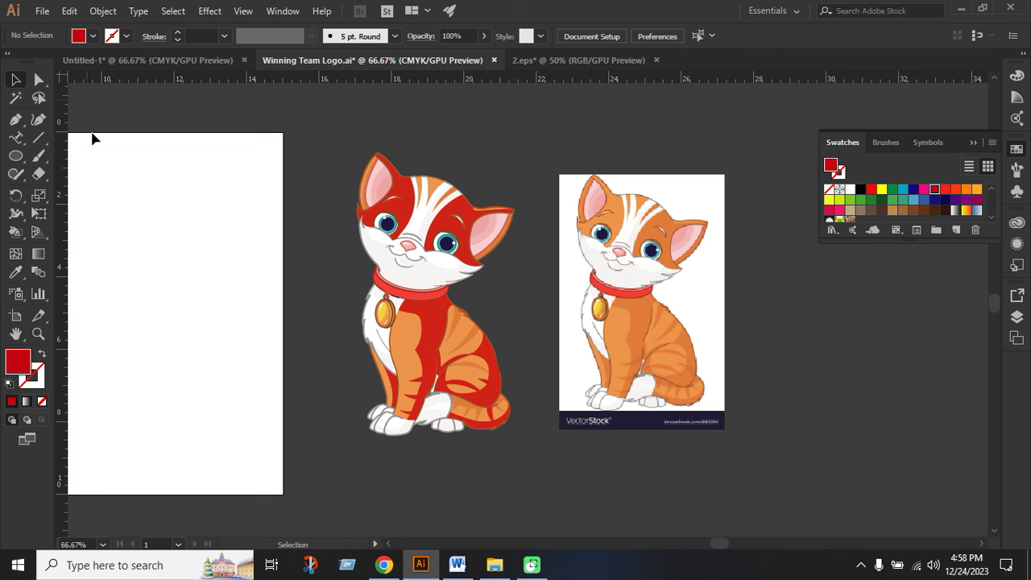
left_click(390, 195)
left_click(292, 12)
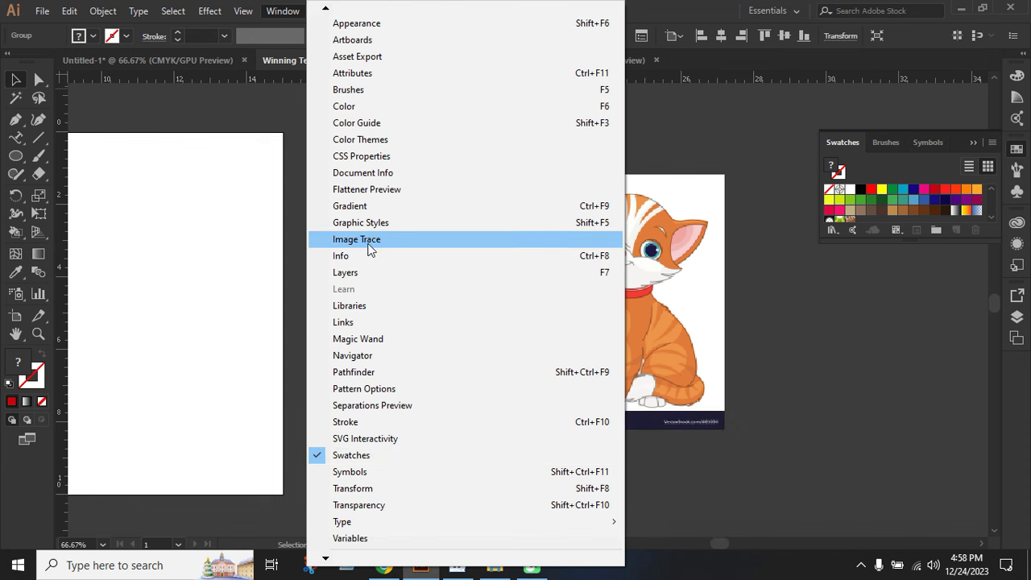
left_click(794, 380)
left_click(697, 348)
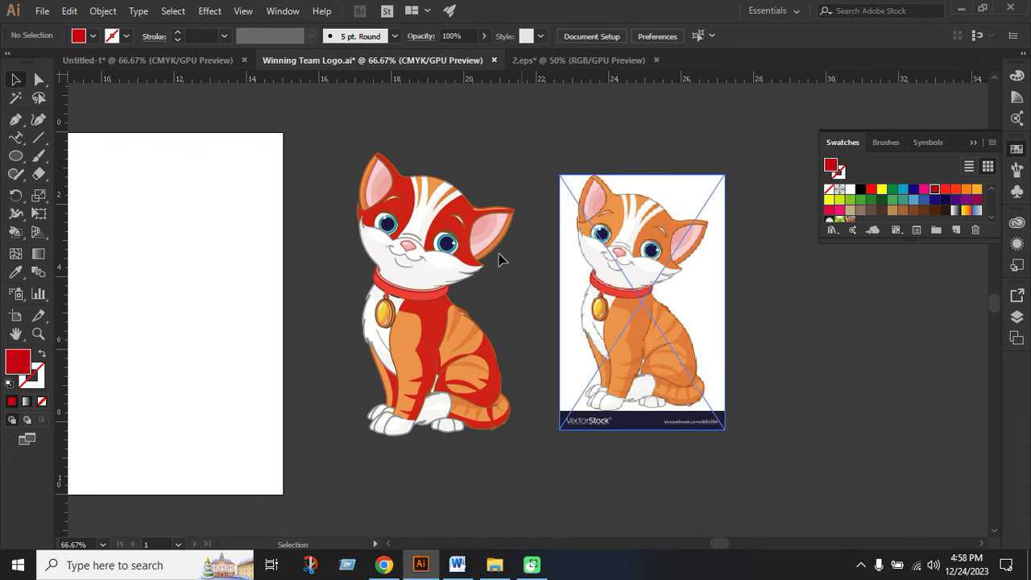
left_click(550, 292)
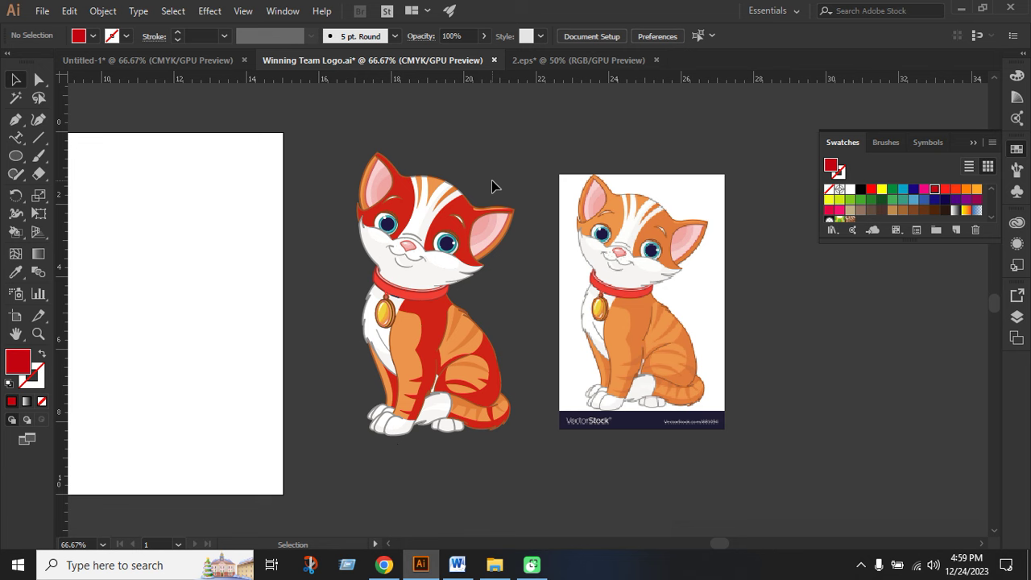
Glance at the Vectorizer.AI page in Chrome and come back to Illustrator
scroll(521, 216, "up", 2)
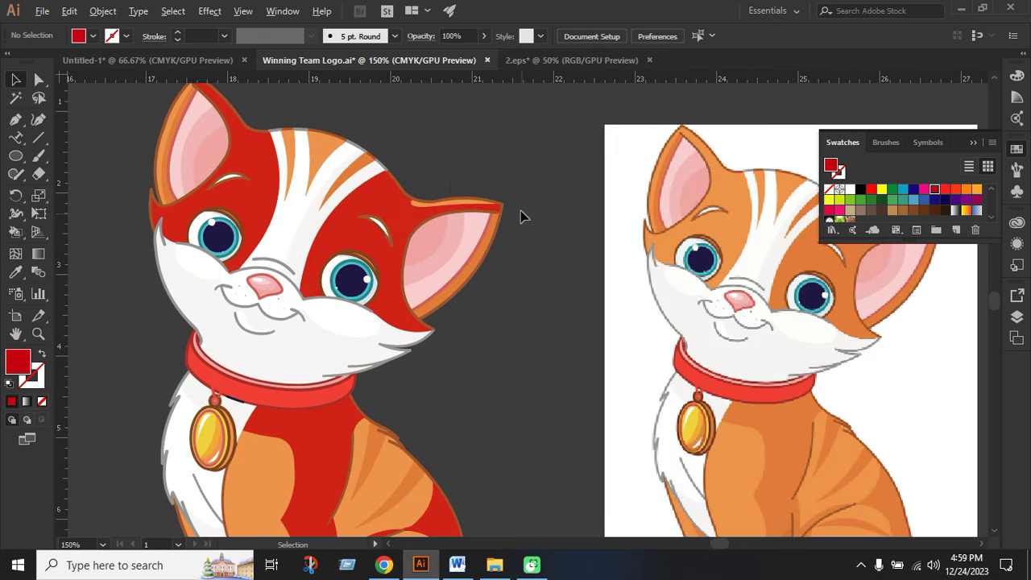
scroll(491, 219, "down", 2)
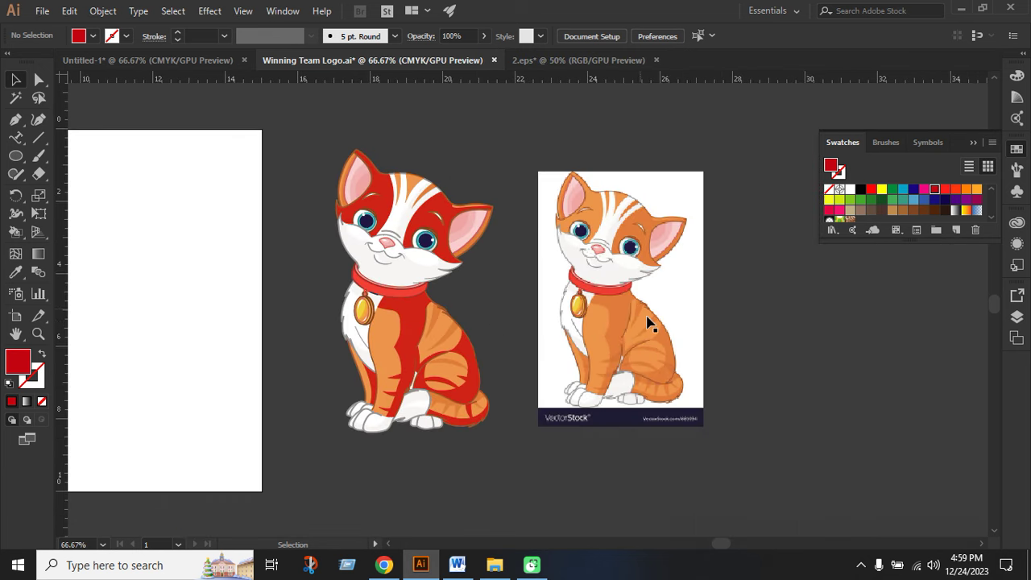
left_click(384, 565)
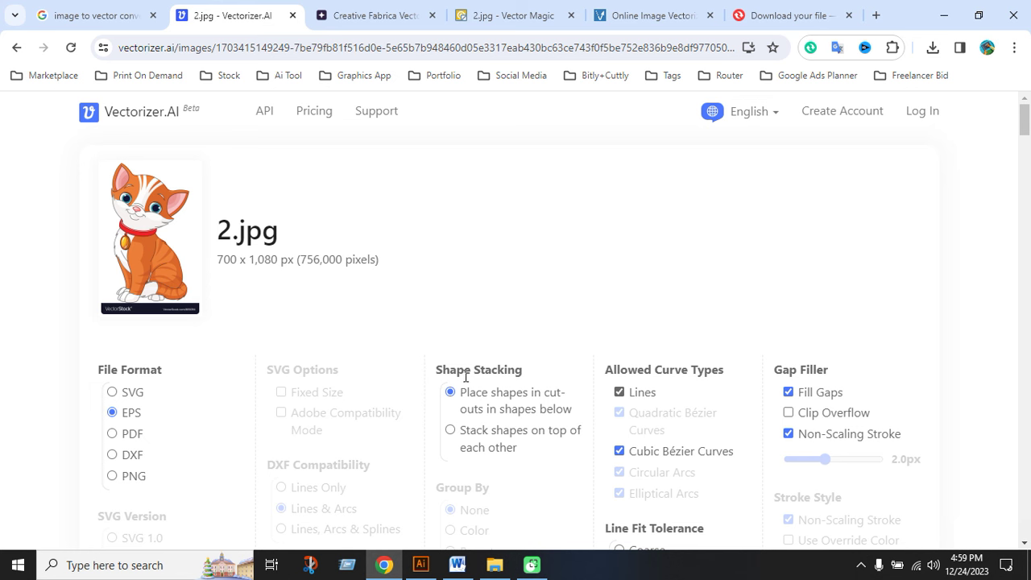
left_click(421, 564)
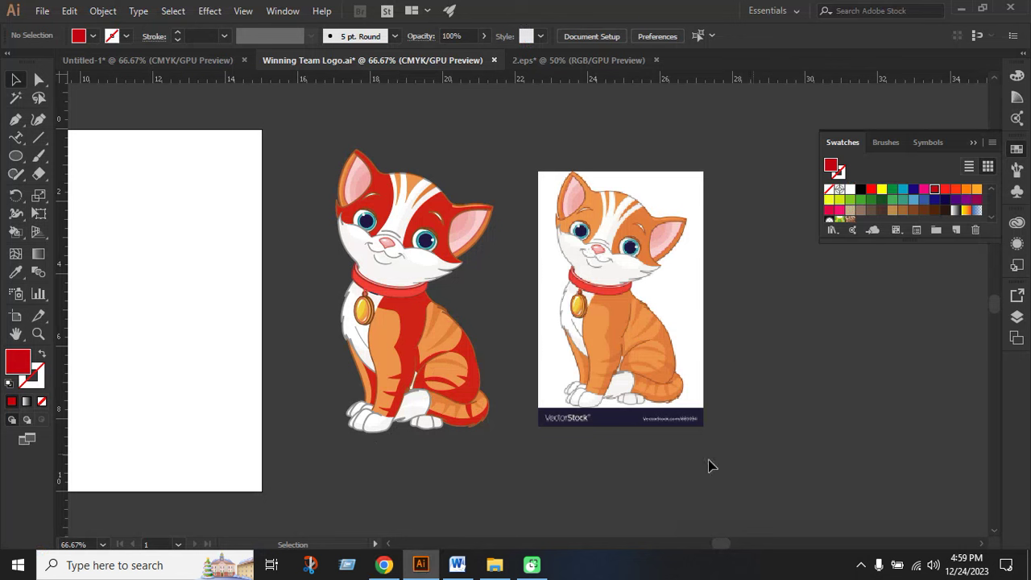